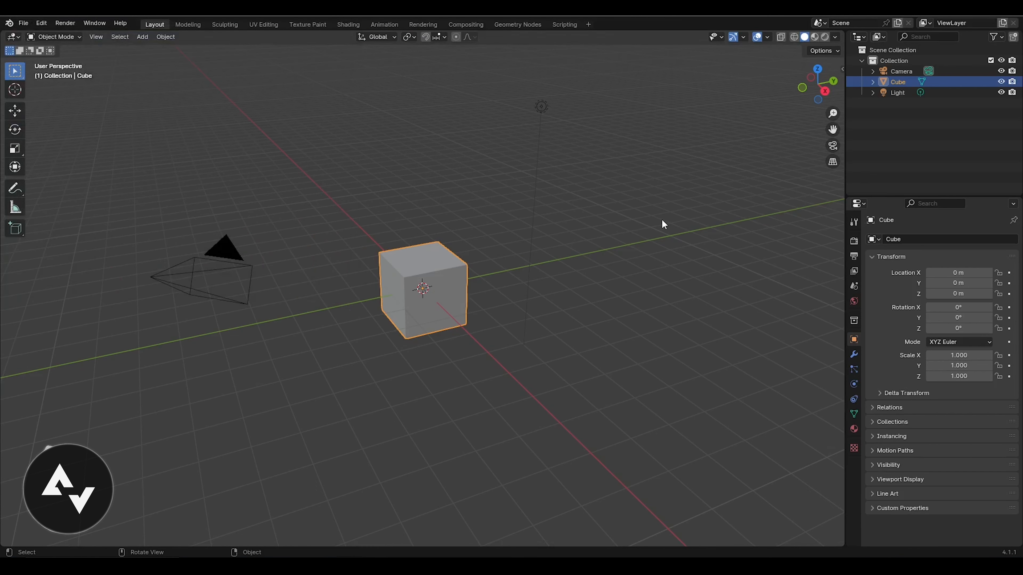
Open the Legolizer add-on's controls for the viewport and add the Legolizer setup to the scene.
key(n)
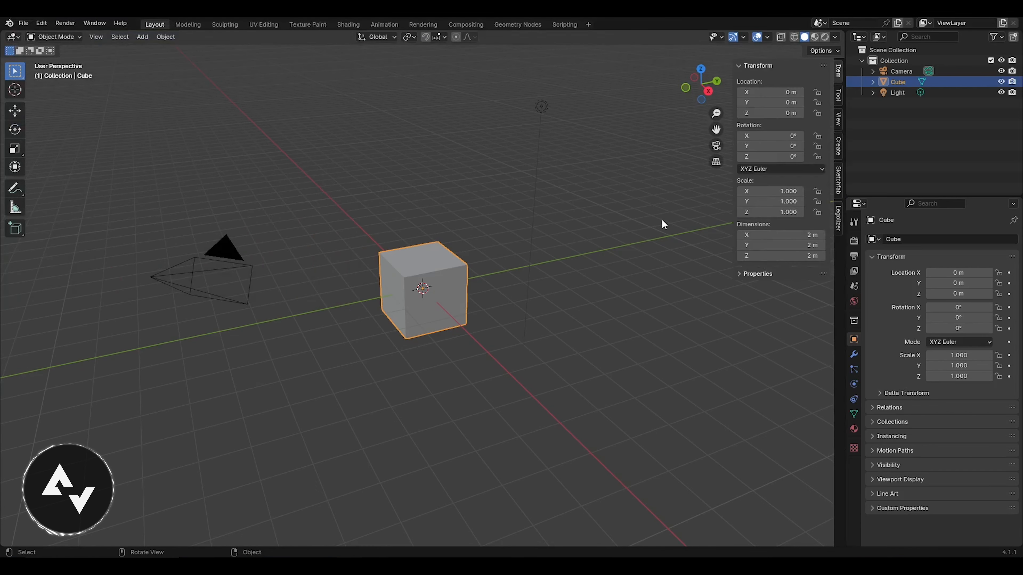
click(837, 214)
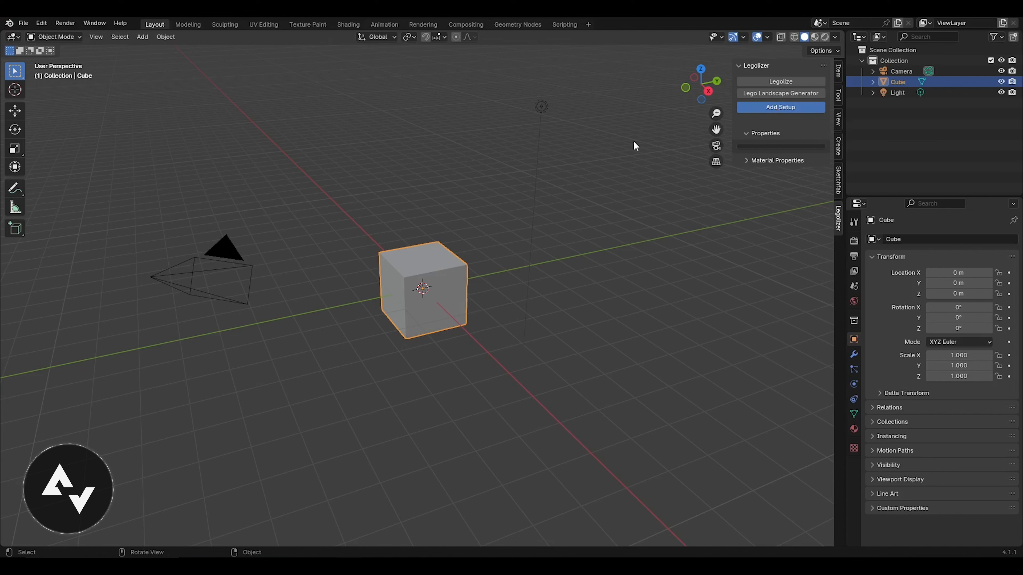
key(ctrl+shift+a)
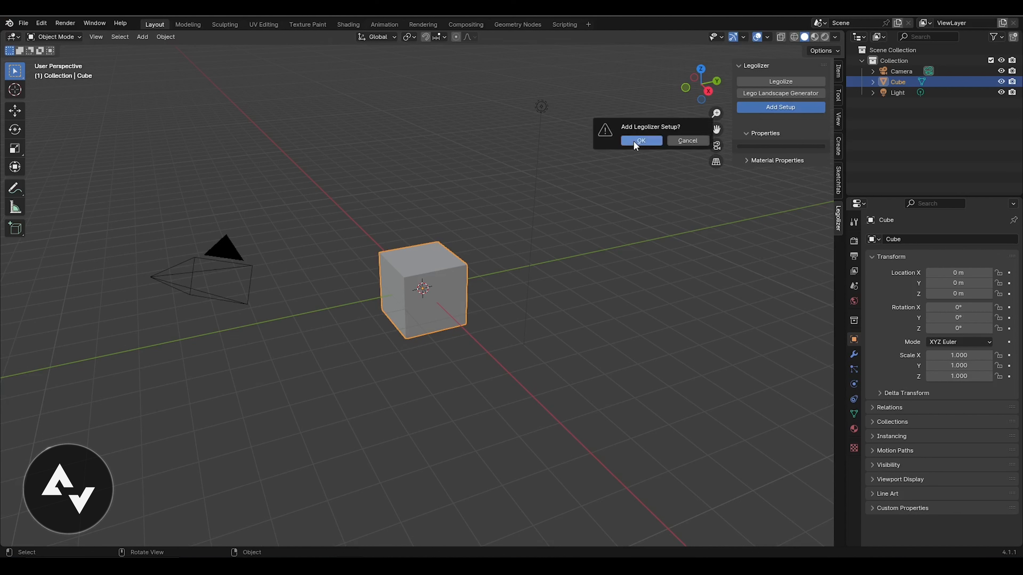
click(636, 144)
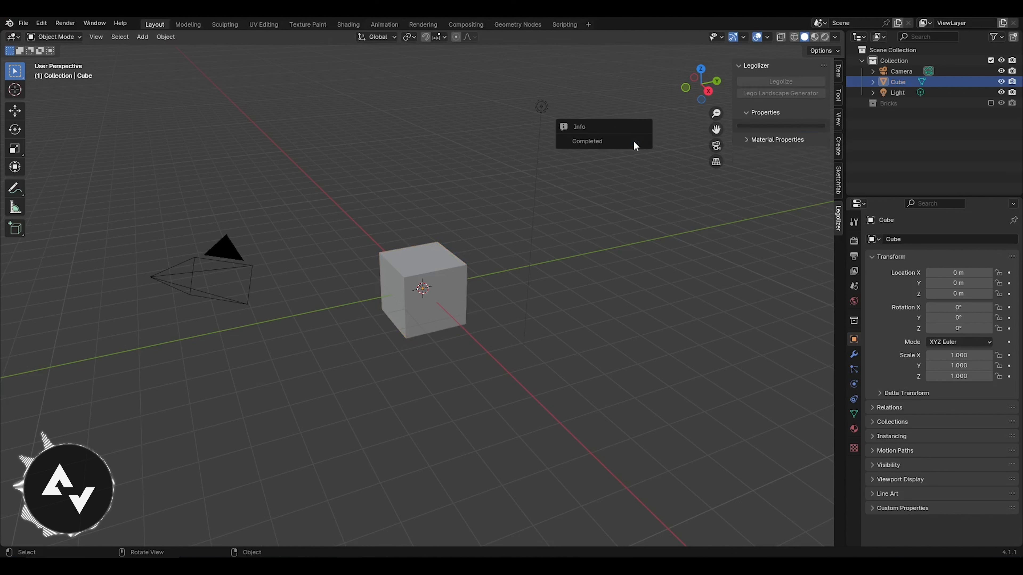
Select the default cube and Legolize it.
click(428, 261)
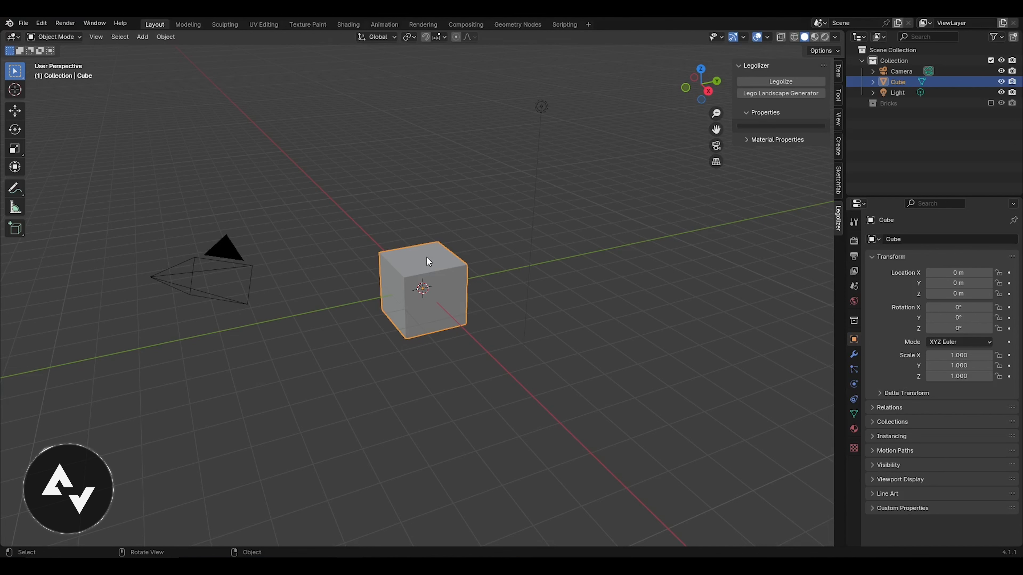
key(ctrl+shift+l)
scroll(426, 256, up, 2)
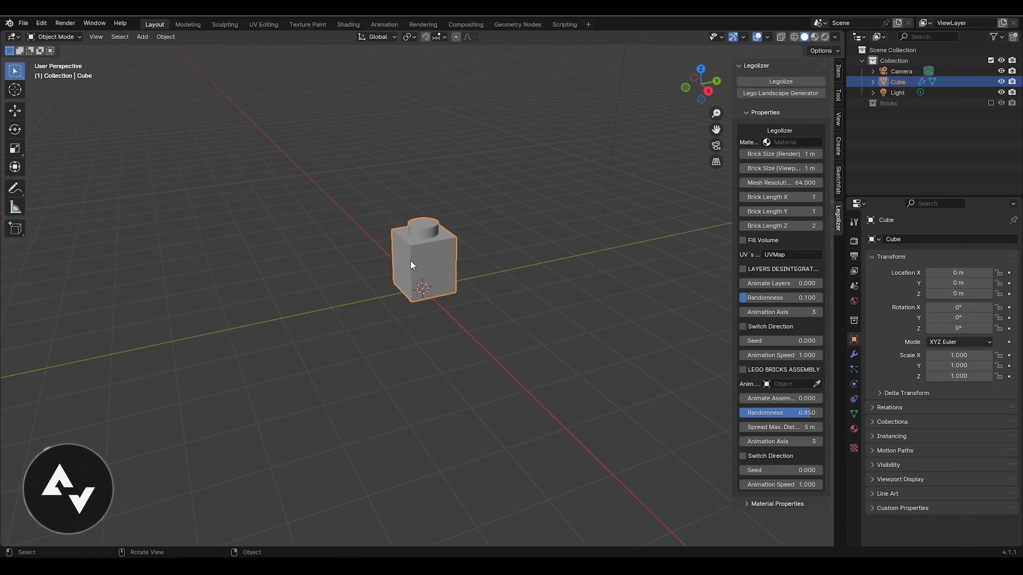
In Edit Mode, stretch the cube's mesh along X to about five bricks wide and raise its top face.
key(Tab)
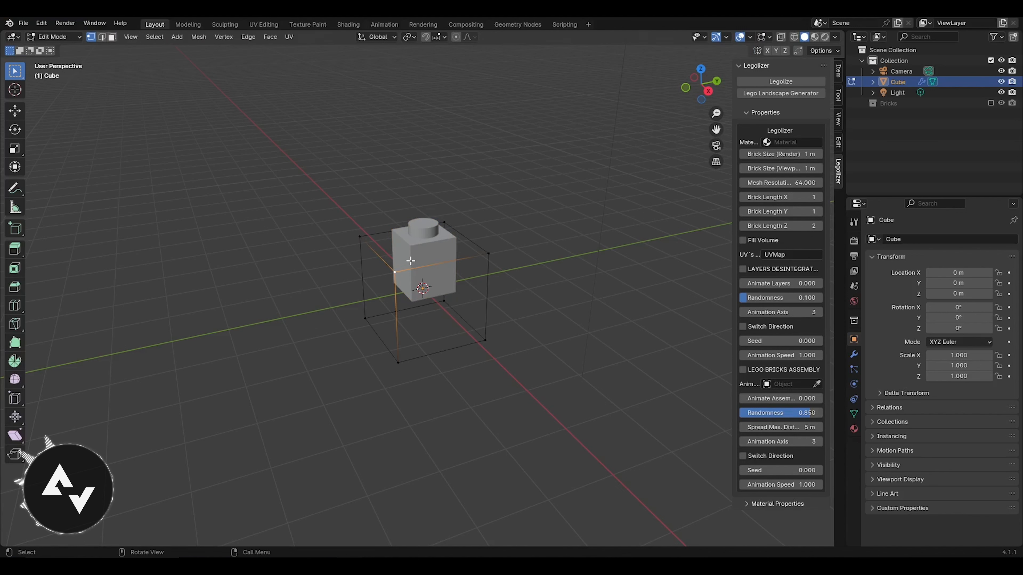
key(3)
click(431, 247)
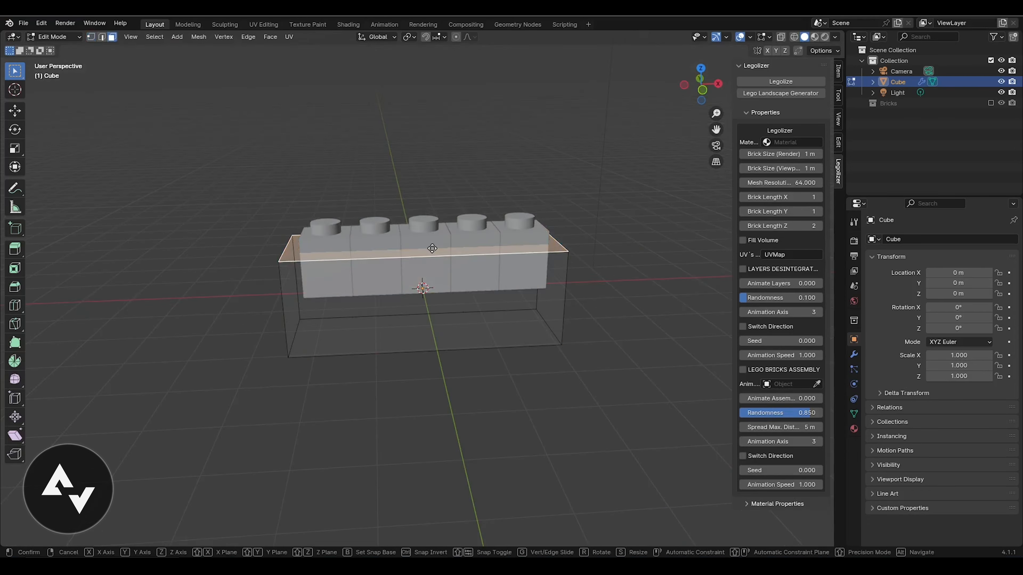
Bevel the upper side edges of the mesh into wide rounded corners.
key(2)
key(ctrl+b)
key(1)
click(277, 217)
middle_drag(281, 217, 357, 225)
Inset the upper front face of the mesh and extrude it inward to form a recess.
key(2)
key(3)
click(424, 218)
key(i)
key(e)
Bevel the two lower side edges of the mesh into rounded corners.
middle_drag(580, 194, 491, 228)
key(2)
click(327, 343)
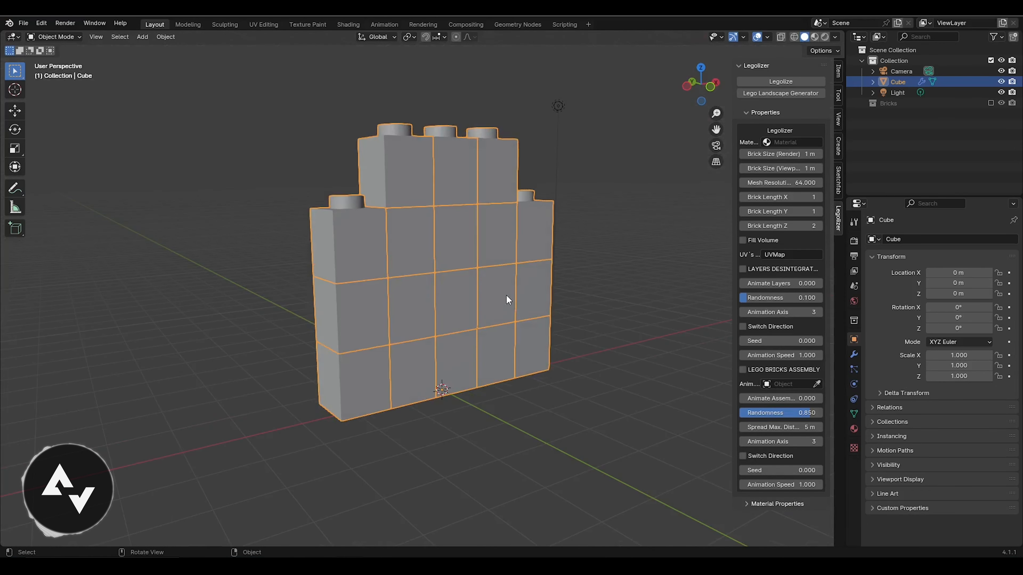
Compare the brick version with its underlying mesh by switching between Object and Edit Mode, and widen the Legolizer sidebar.
middle_drag(506, 294, 477, 291)
key(Tab)
middle_drag(421, 276, 366, 209)
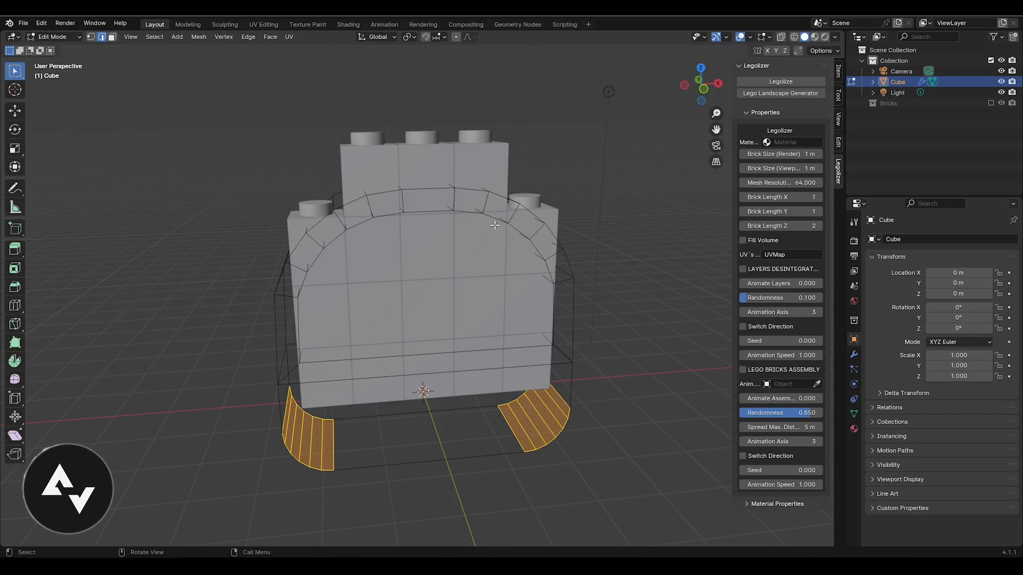
key(Tab)
drag(732, 165, 652, 161)
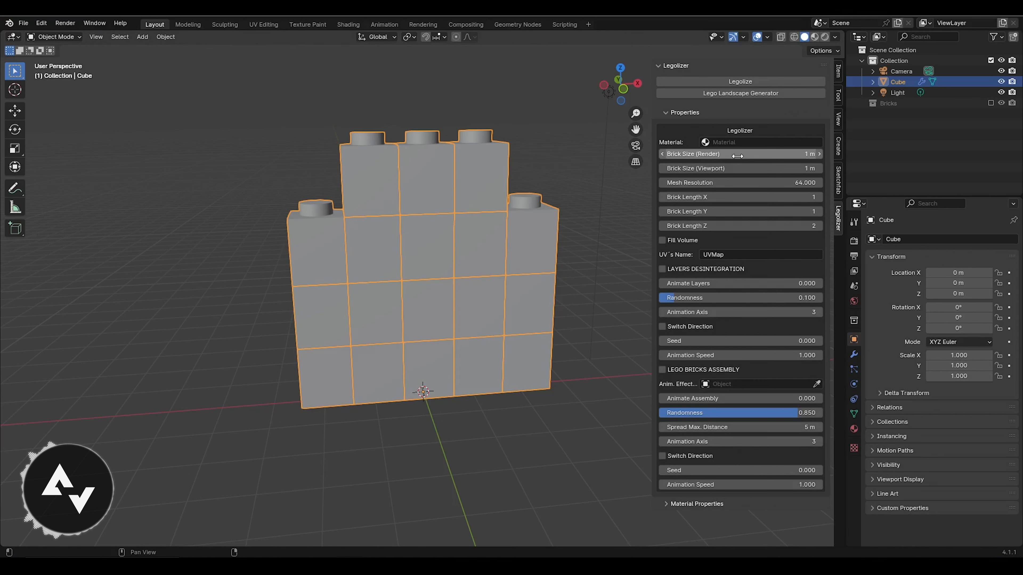
key(n)
middle_drag(512, 216, 534, 220)
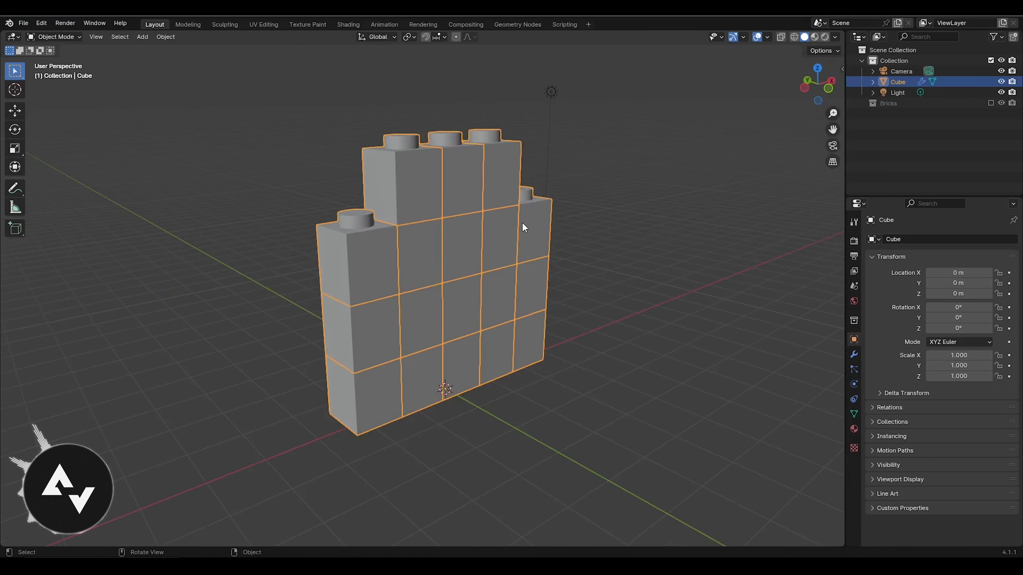
key(n)
key(n)
key(Tab)
middle_drag(457, 231, 486, 235)
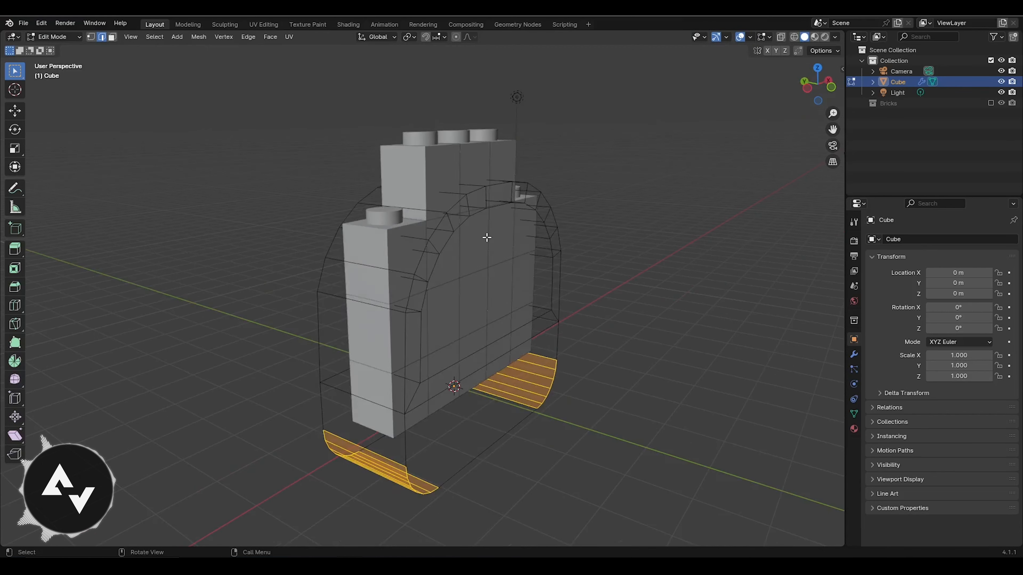
key(a)
key(Tab)
middle_drag(757, 120, 751, 120)
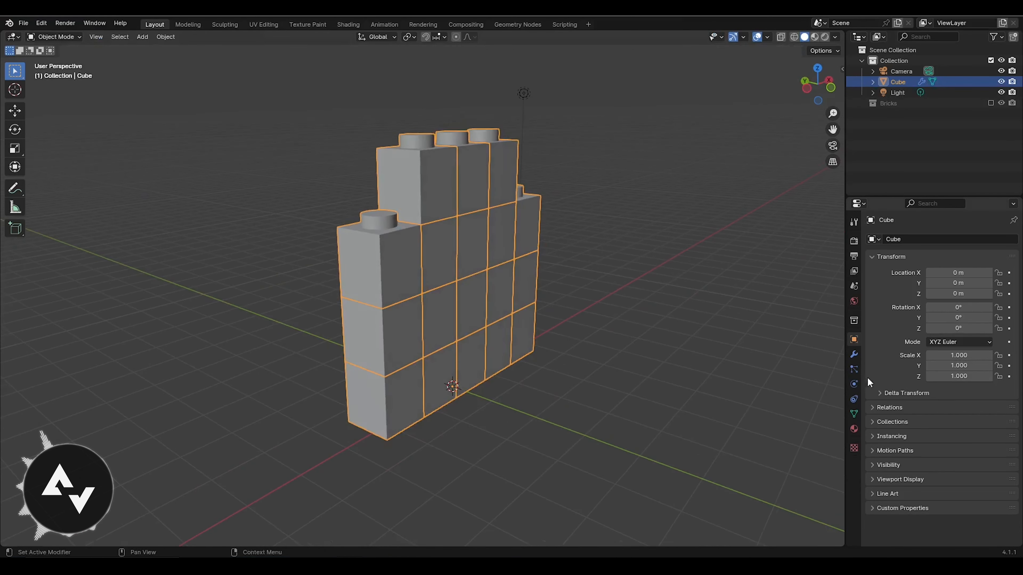
Turn off the Legolizer modifier's viewport display and inspect the original rounded mesh without bricks.
click(853, 354)
click(965, 257)
middle_drag(486, 269, 424, 288)
key(Tab)
key(Tab)
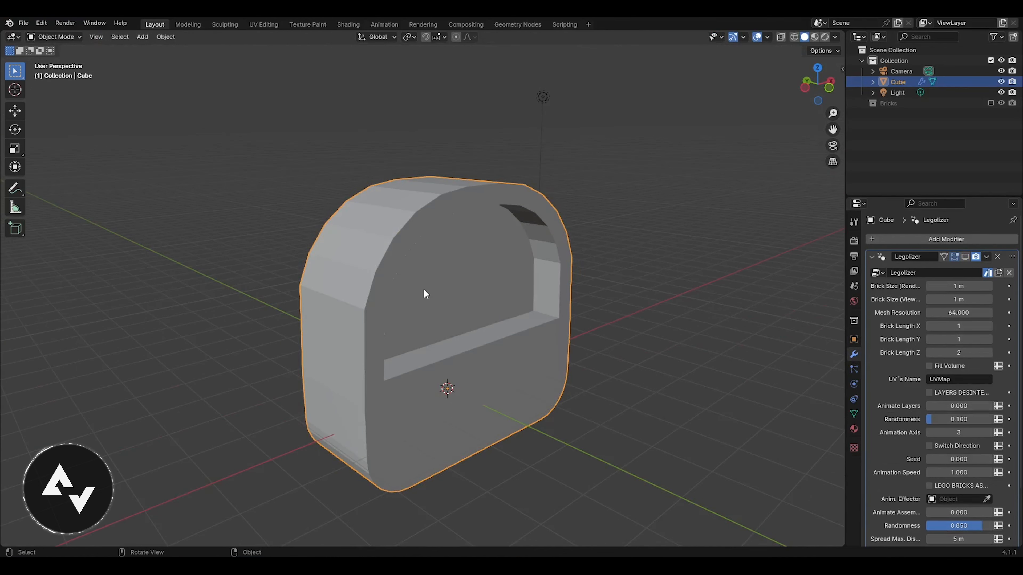
key(Tab)
key(Tab)
Apply the cube's object transform and turn the Legolizer modifier's viewport display back on.
key(ctrl+a)
click(397, 321)
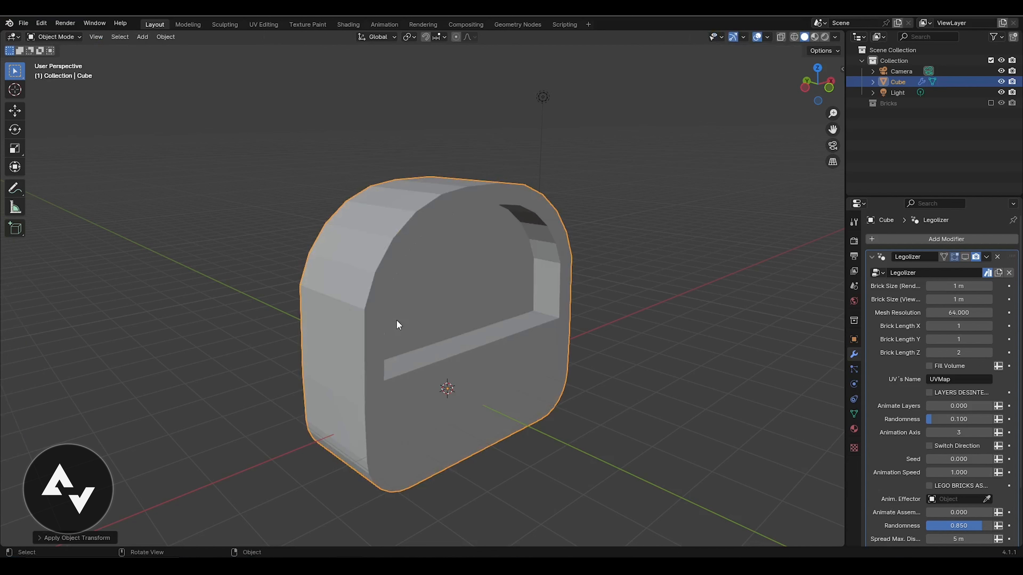
middle_drag(396, 320, 520, 312)
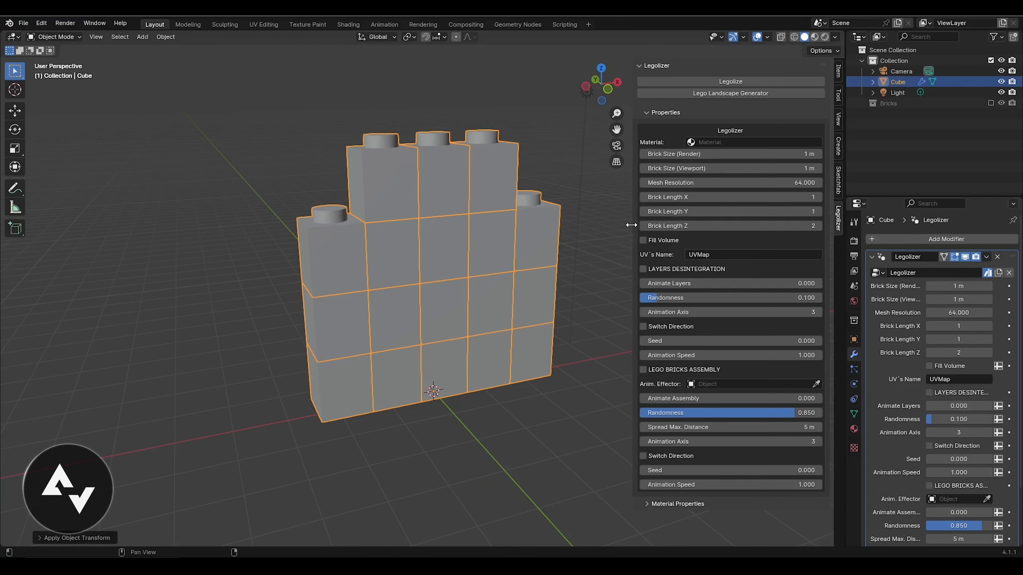
Set the Legolizer brick size to 0.2 m for both render and viewport.
drag(764, 153, 763, 169)
text(0.2)
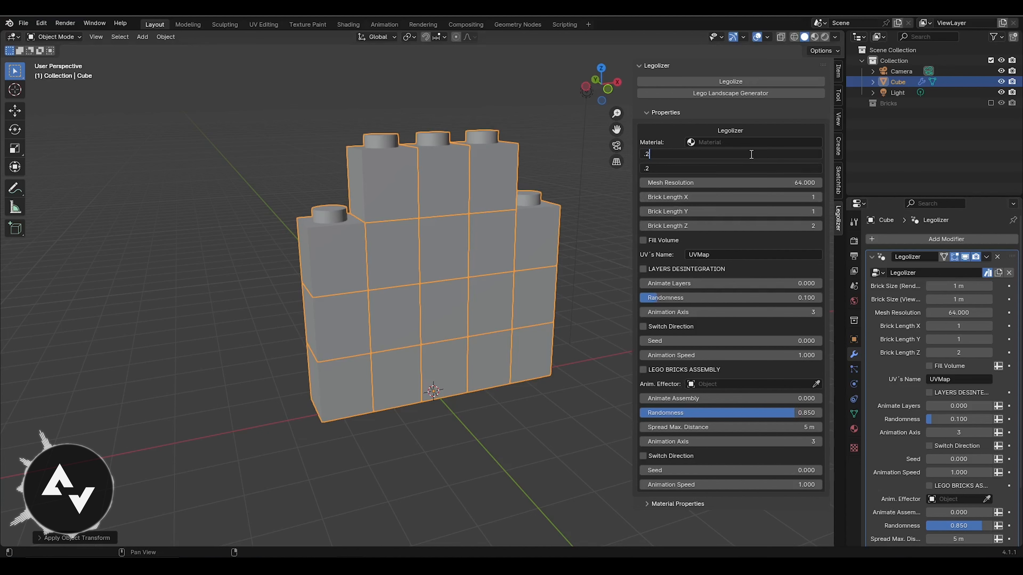
key(Return)
Set the Legolizer mesh resolution to 64.
middle_drag(543, 285, 732, 185)
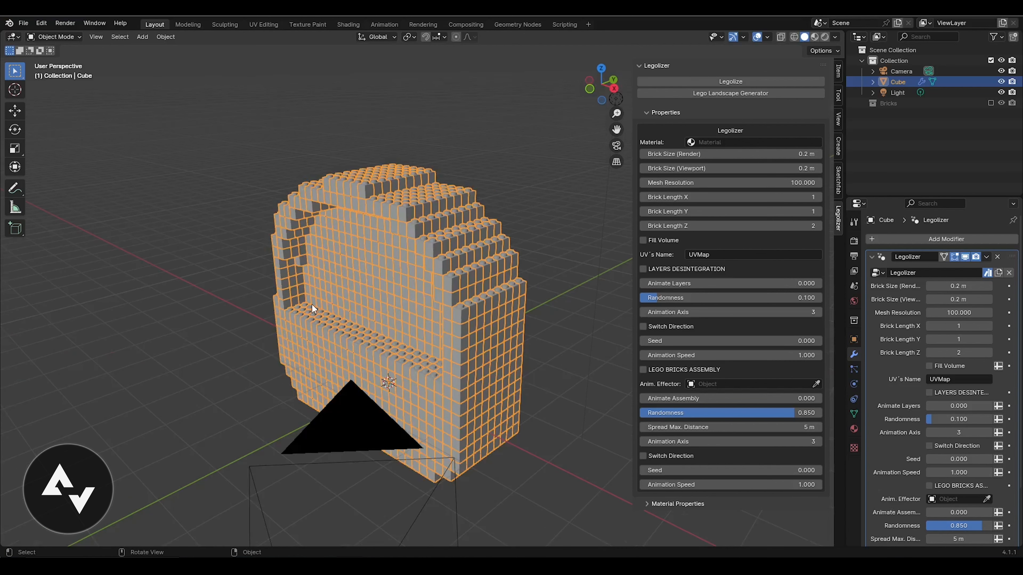
click(728, 183)
text(64)
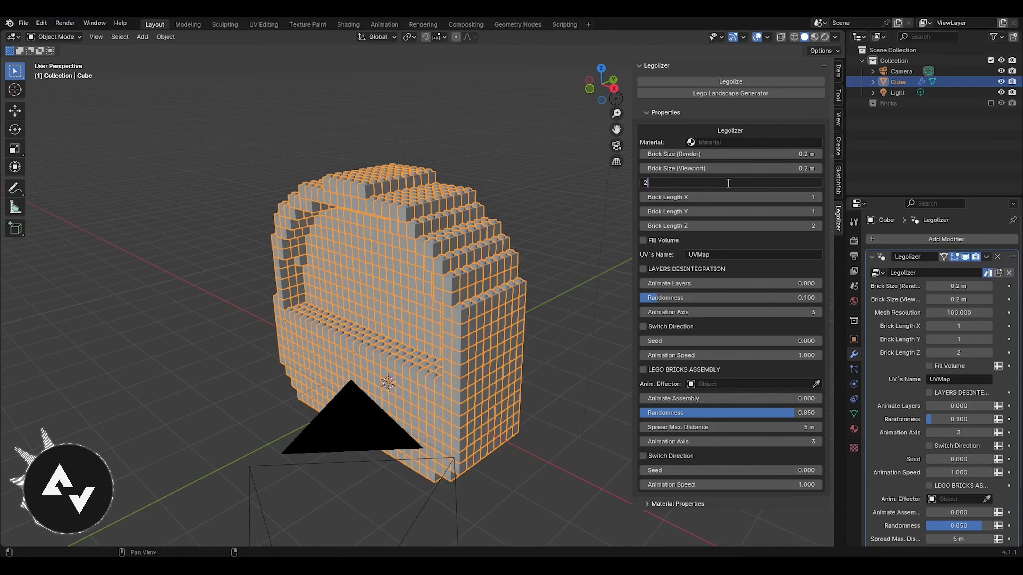
key(Return)
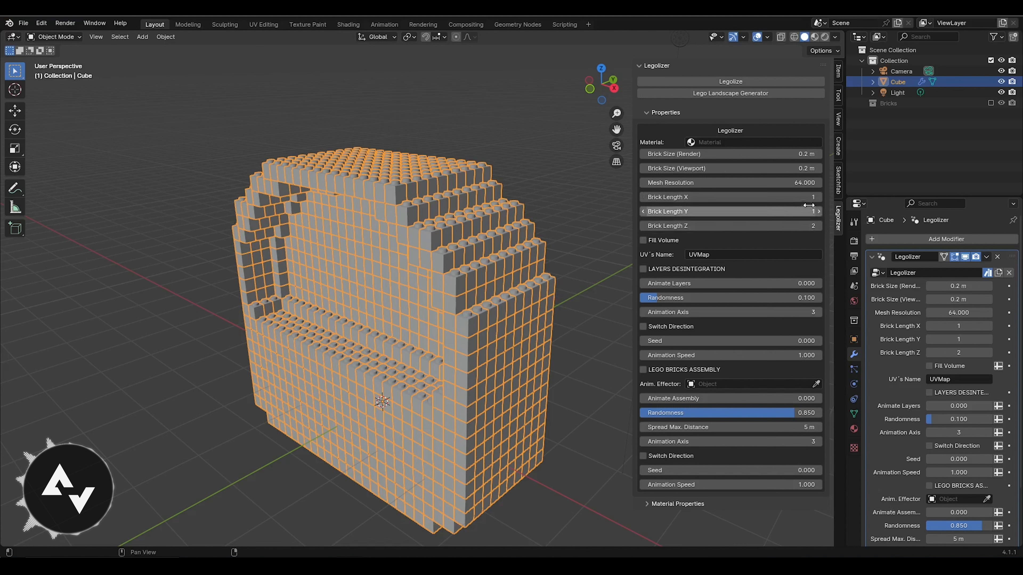
Set the brick length to 4 in X, 2 in Y and 1 in Z.
scroll(361, 267, up, 5)
scroll(360, 265, up, 3)
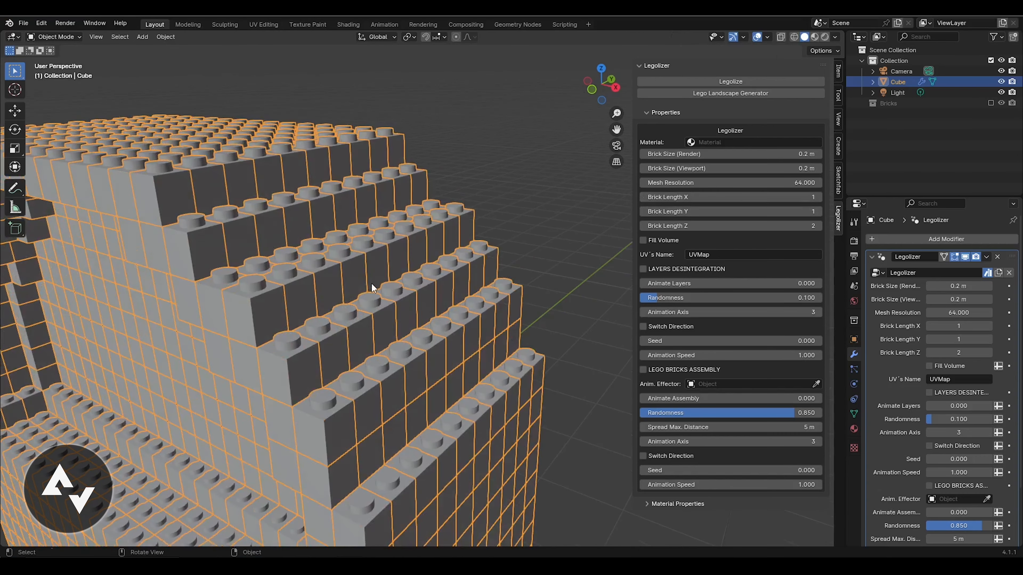
click(813, 197)
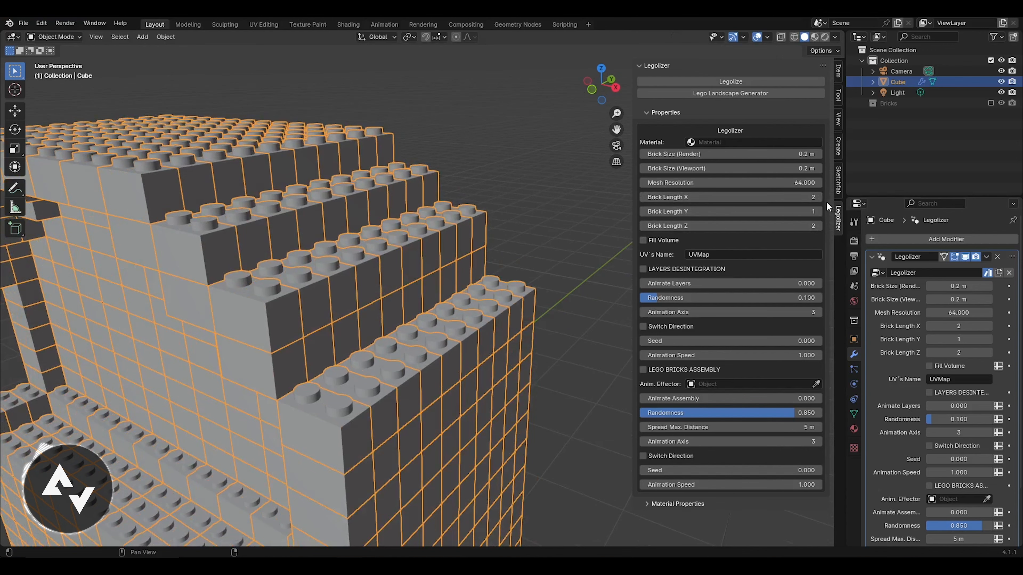
click(818, 198)
click(818, 197)
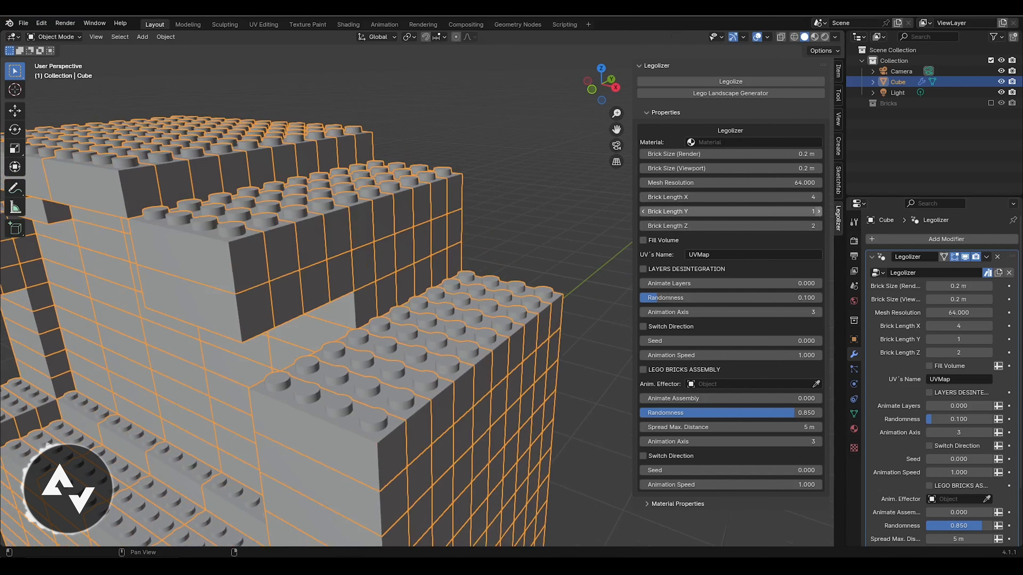
click(818, 211)
click(644, 226)
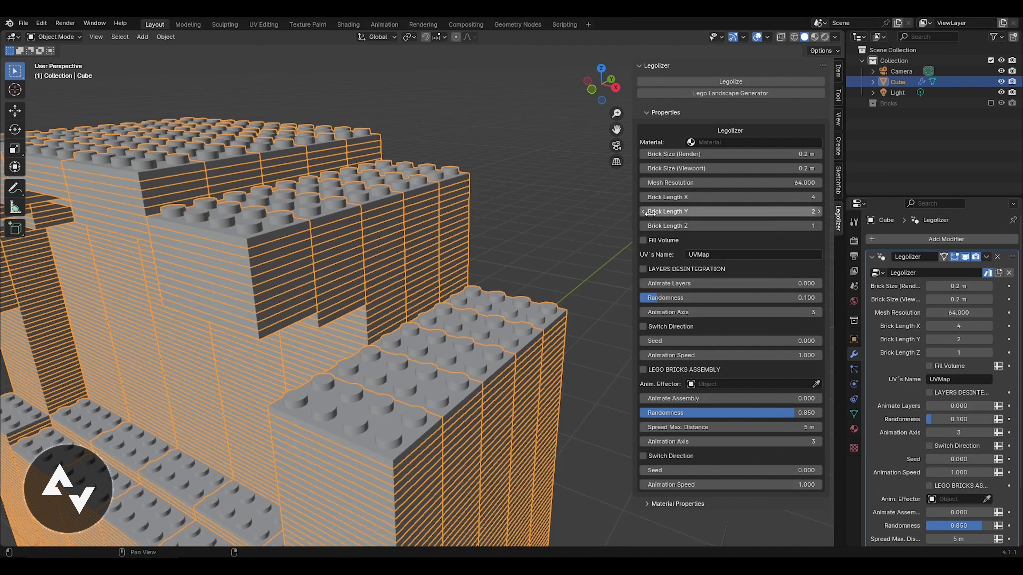
Set the brick length to 2 in both Z and X.
click(776, 229)
text(2)
key(Return)
click(689, 199)
text(2)
key(Return)
Raise the brick length in X to 4.
scroll(523, 234, down, 6)
middle_drag(483, 282, 450, 311)
scroll(449, 310, up, 3)
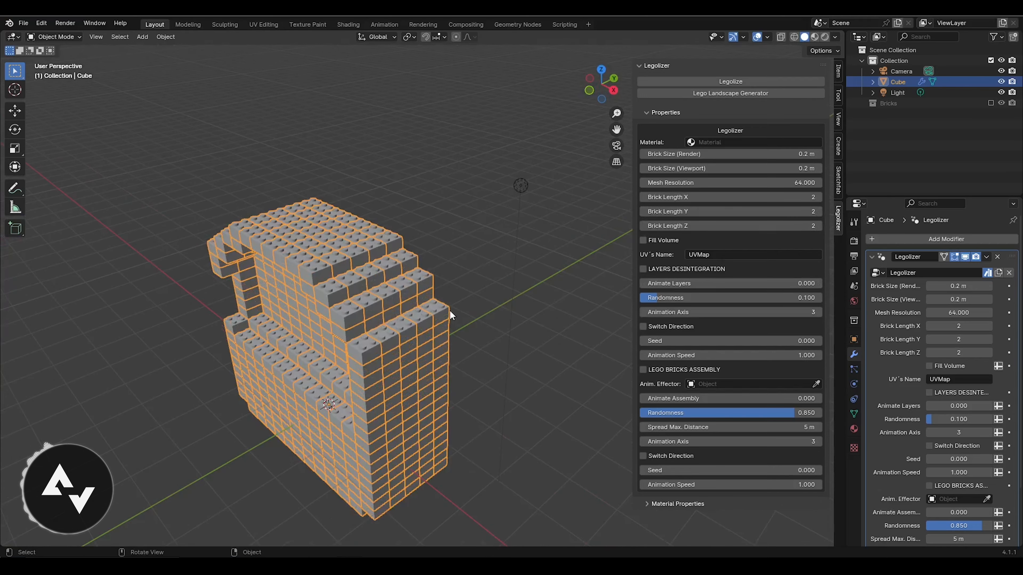
drag(703, 198, 721, 198)
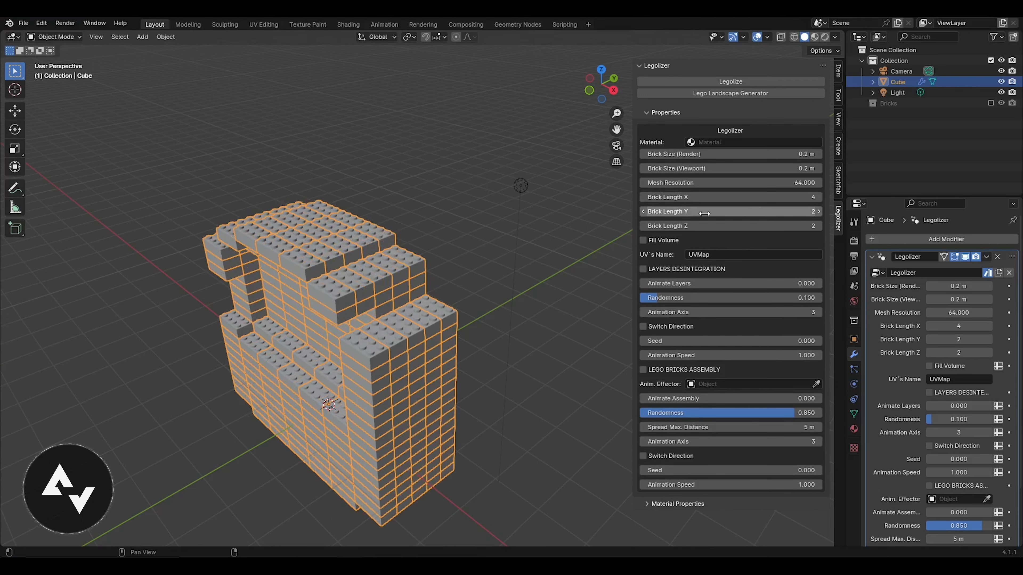
Set the brick length to 1 in both X and Y.
click(655, 196)
text(4)
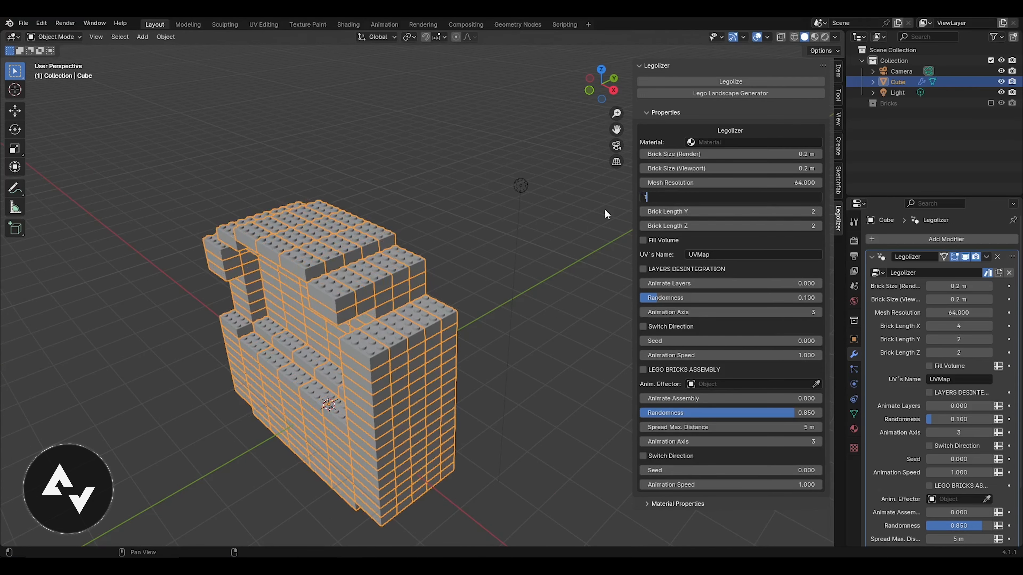
key(Return)
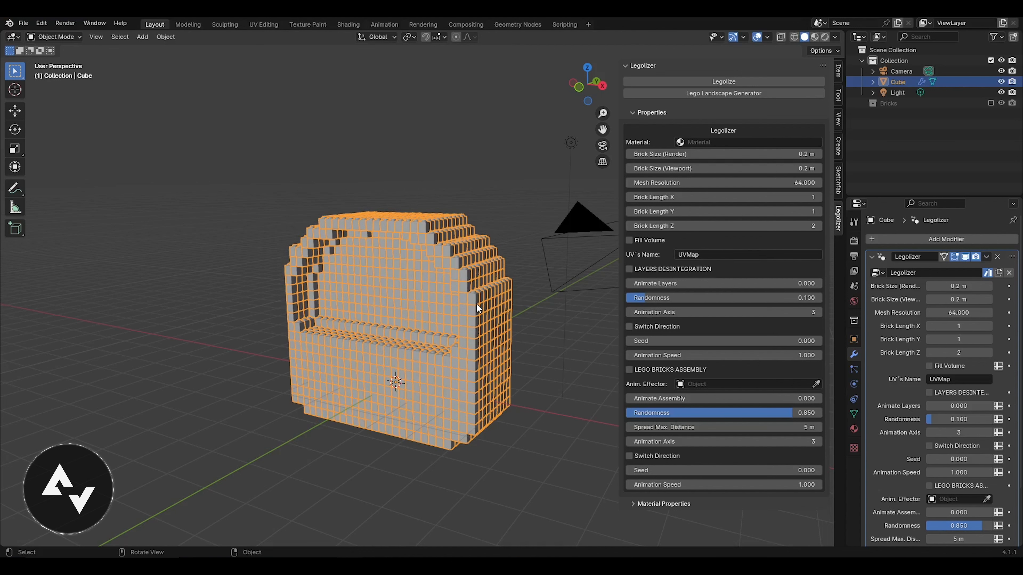
Look up the mesh's UV map name, UVMap, and enter it as the Legolizer's UV's Name.
click(852, 415)
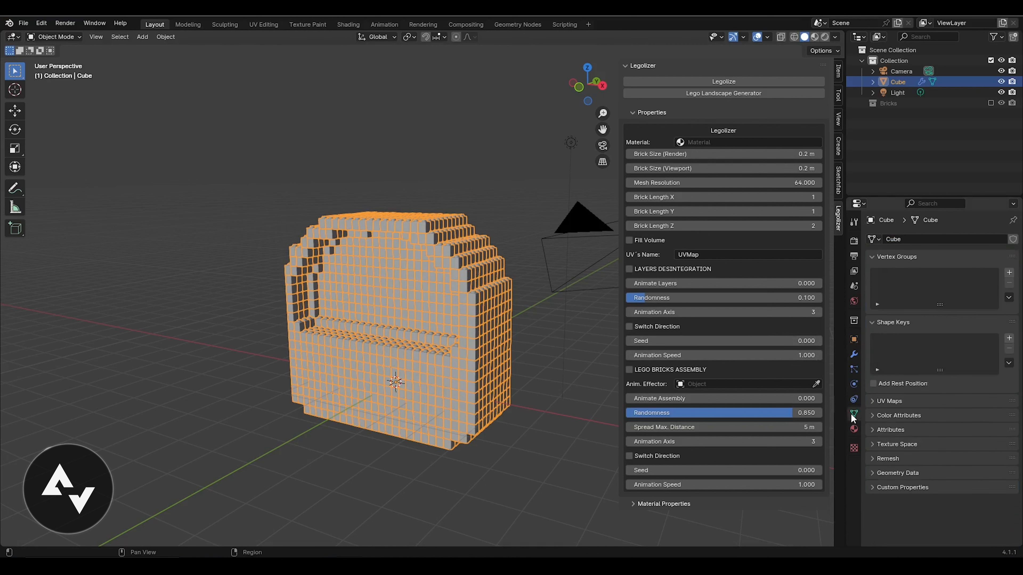
click(874, 402)
double_click(917, 422)
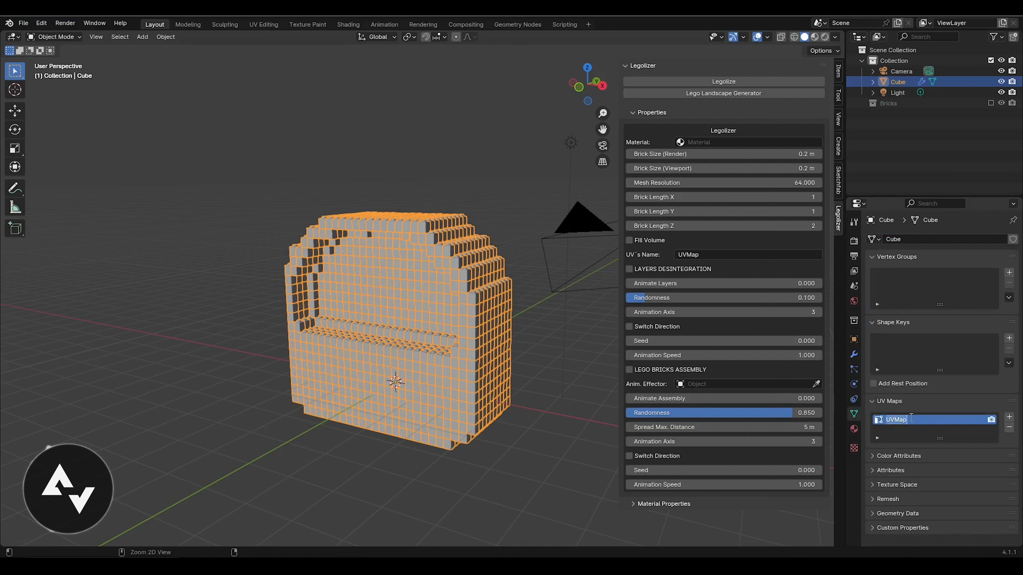
click(704, 251)
key(Return)
Enable Layers Desintegration and set Animate Layers to 3.520.
middle_drag(527, 305, 592, 305)
click(629, 269)
drag(720, 284, 784, 284)
Set the layer disintegration's Randomness to 0.
middle_drag(534, 309, 618, 324)
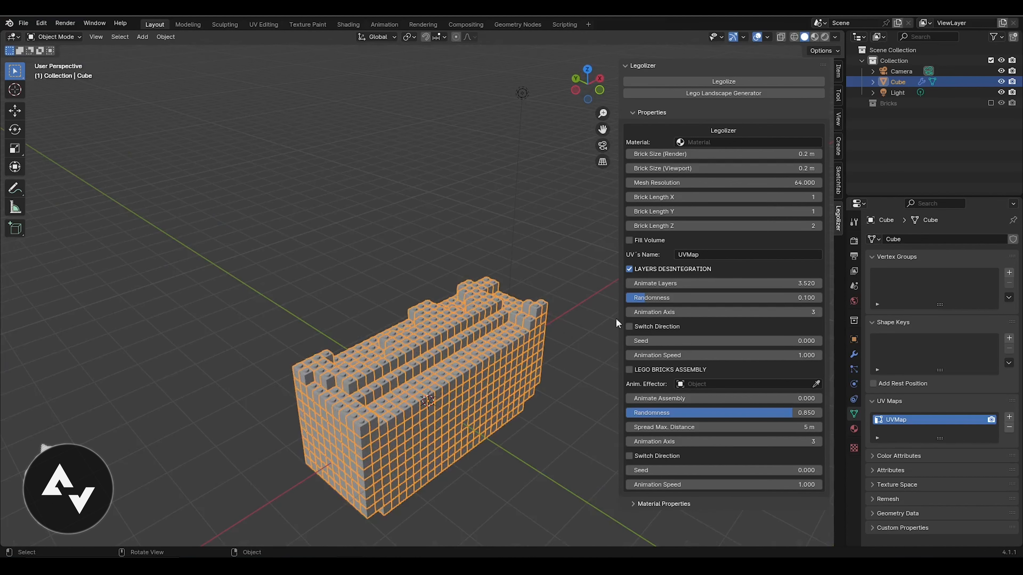
drag(654, 298, 627, 298)
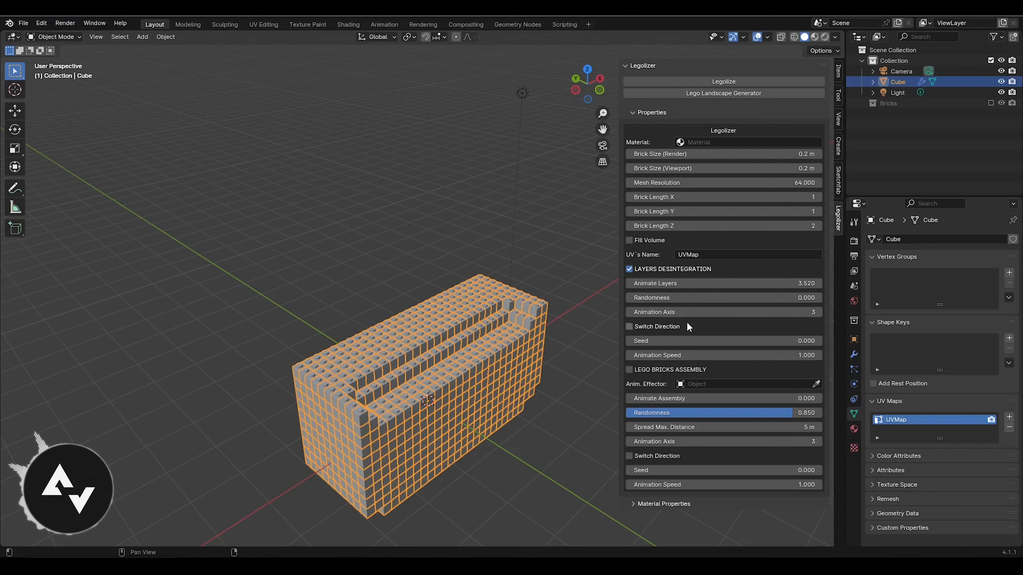
middle_drag(520, 341, 501, 314)
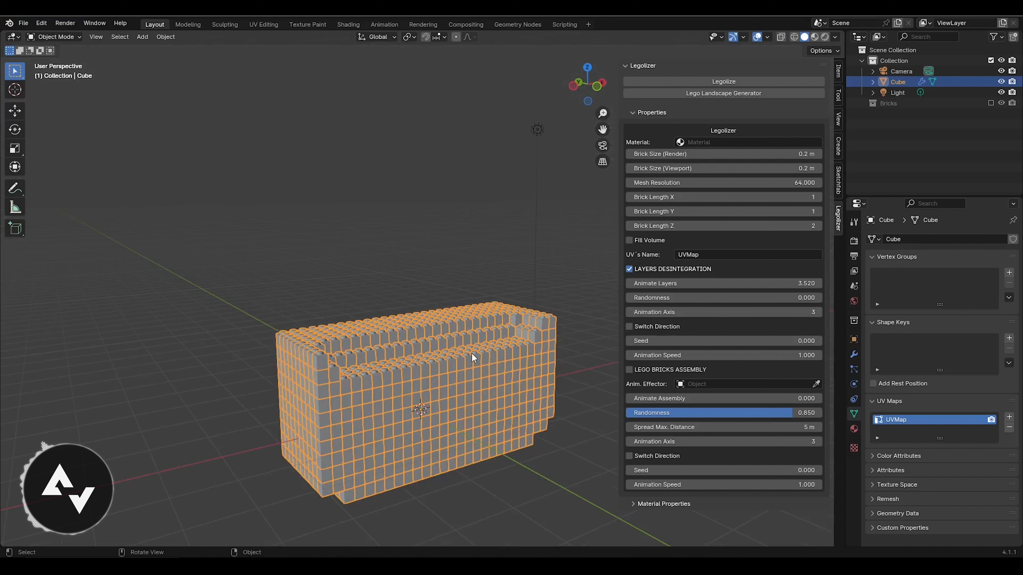
Set the layer disintegration's Animation Axis to 2 and Animate Layers to 2.100.
click(722, 310)
text(2)
key(Return)
middle_drag(342, 366, 434, 370)
drag(797, 283, 766, 283)
Set the layer disintegration's Animation Axis to 1 and Animate Layers to 4.640.
double_click(645, 313)
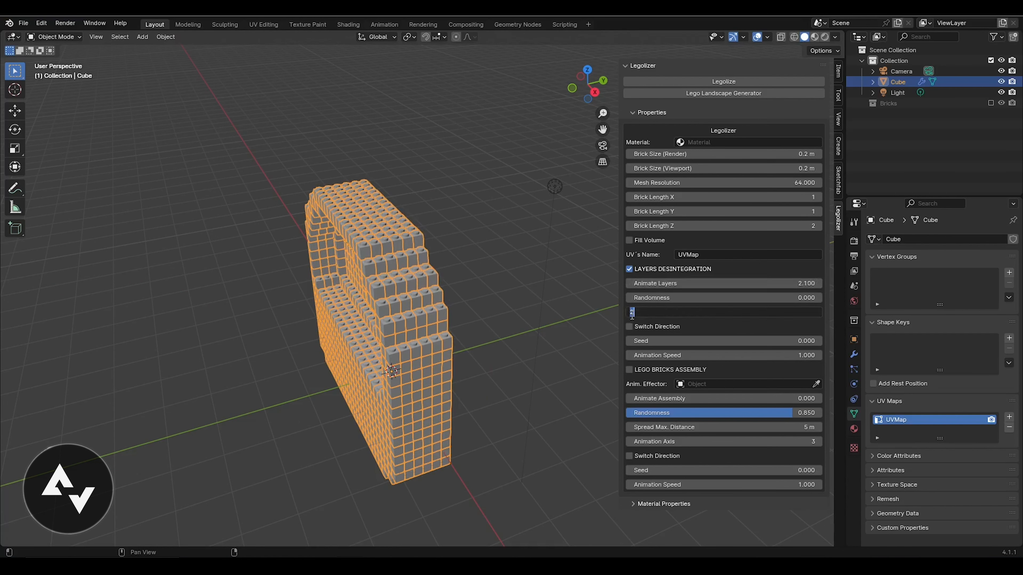
text(1)
key(Return)
middle_drag(512, 319, 604, 313)
drag(649, 284, 700, 283)
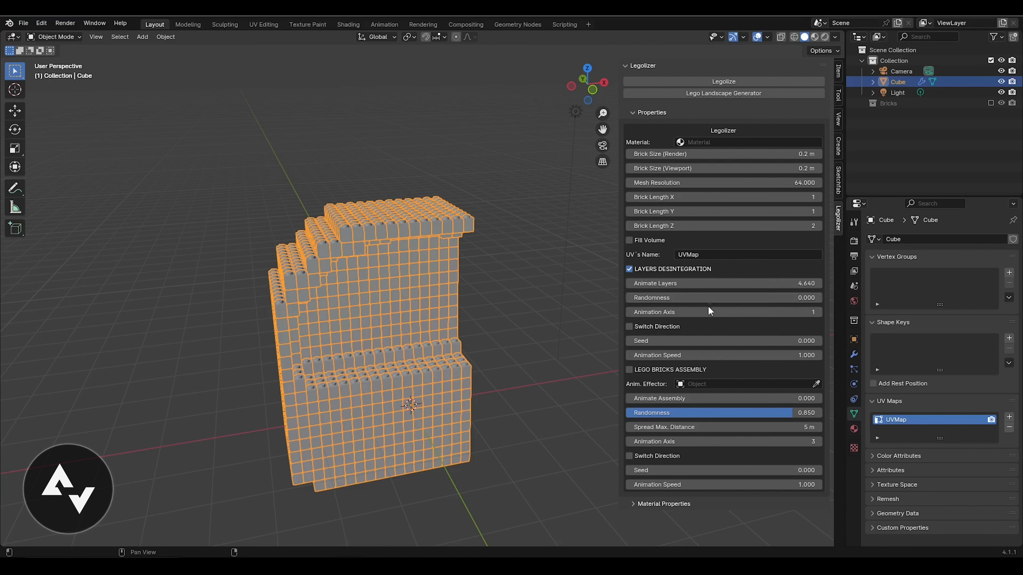
Switch the layer disintegration's direction, with Animate Layers at 2.470, Randomness at 0 and Seed at 0.270.
click(629, 327)
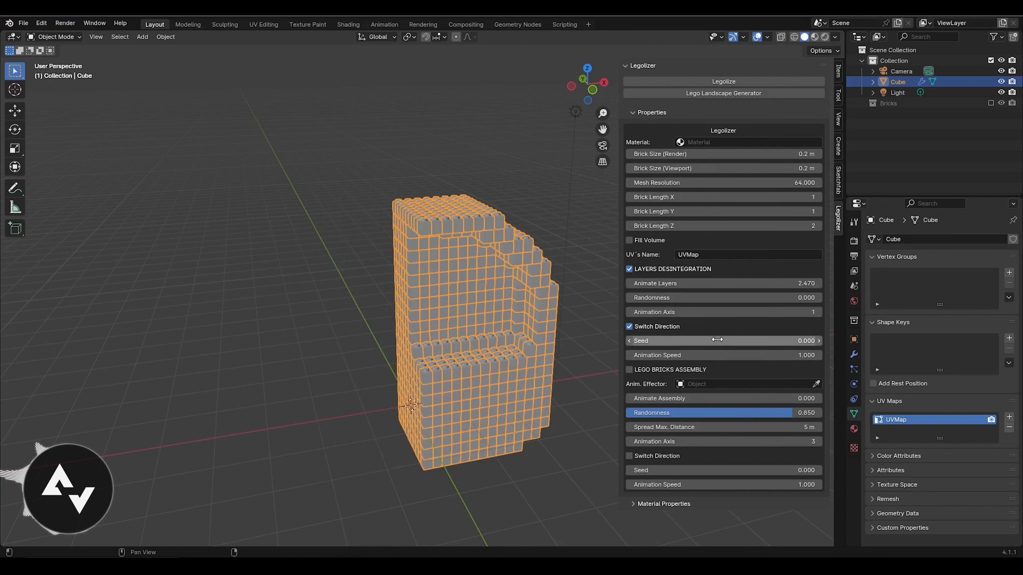
drag(643, 298, 784, 298)
drag(745, 341, 802, 341)
drag(692, 300, 533, 300)
drag(702, 341, 742, 341)
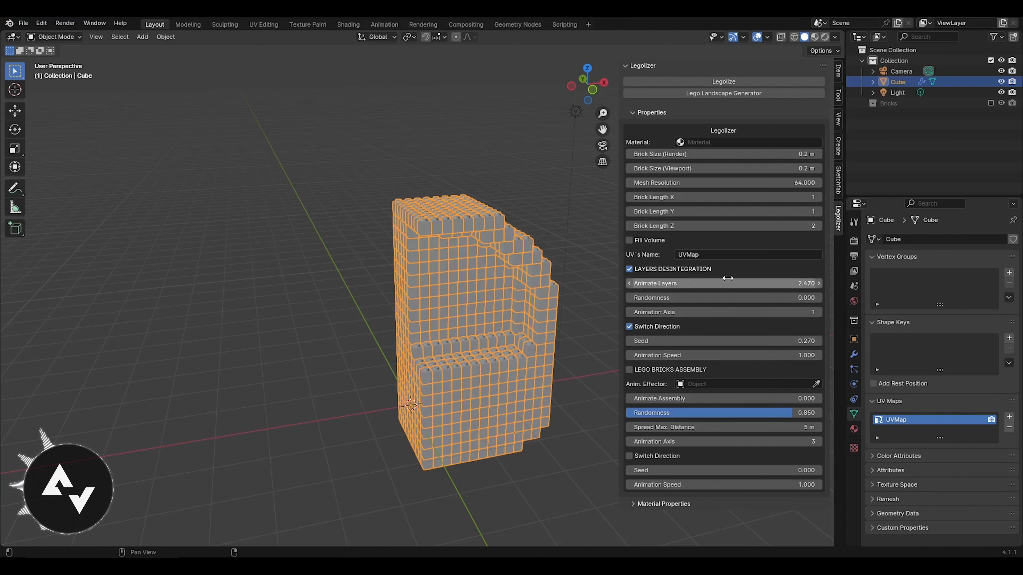
Set the layer disintegration's Animation Speed to 2 and Animate Layers to 3.040.
click(702, 354)
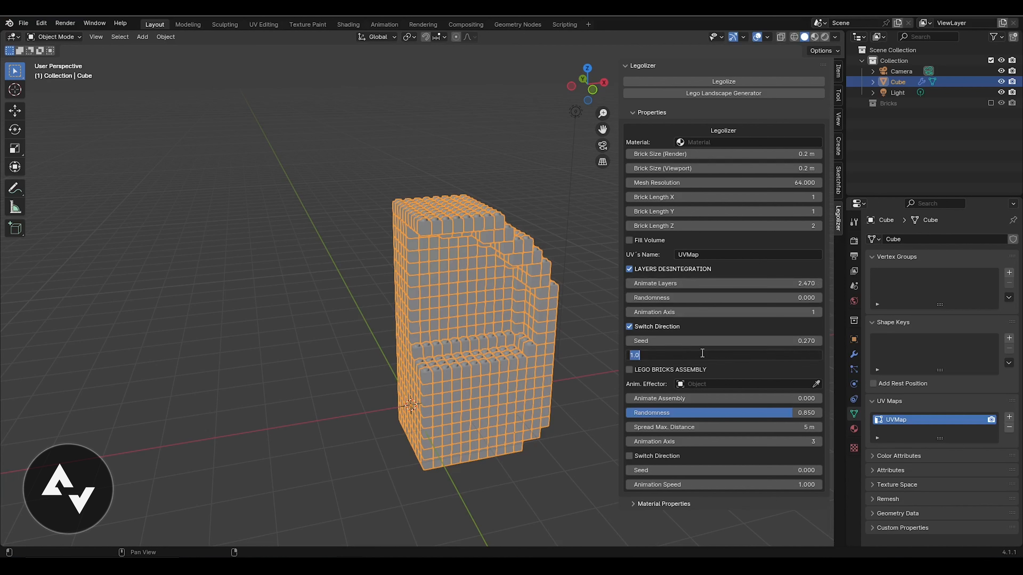
text(2)
click(593, 369)
mouse_move(740, 285)
mouse_down()
mouse_move(785, 285)
mouse_move(723, 284)
mouse_move(760, 284)
mouse_move(741, 284)
mouse_up()
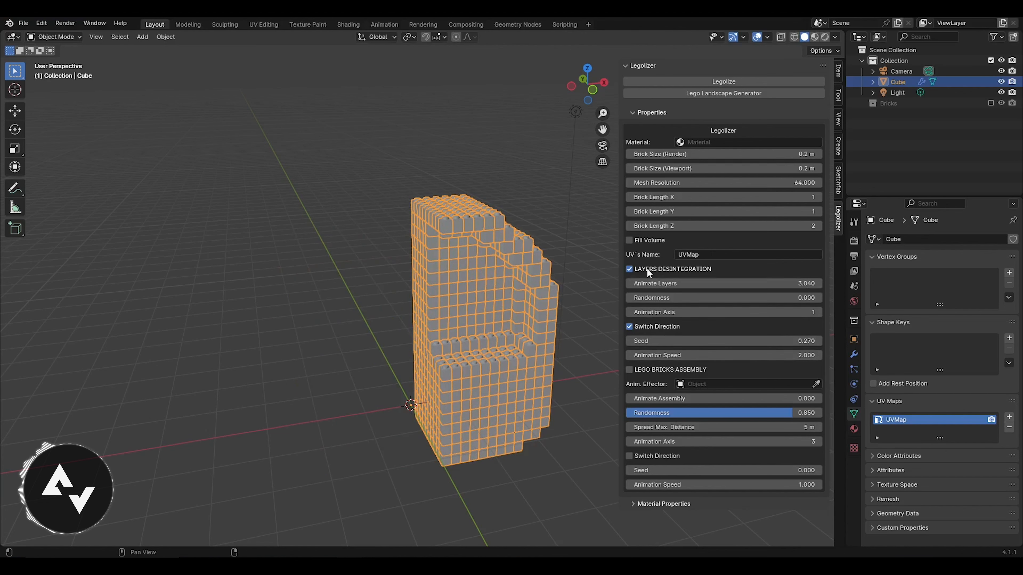
Replace Layers Desintegration with Lego Bricks Assembly and set Animate Assembly to 6.440.
click(628, 269)
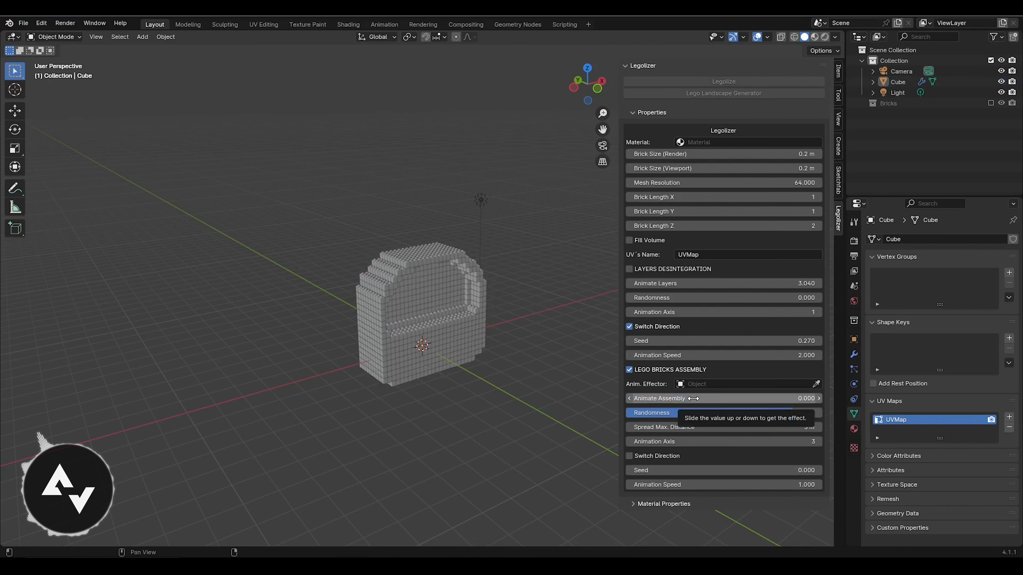
drag(693, 398, 729, 411)
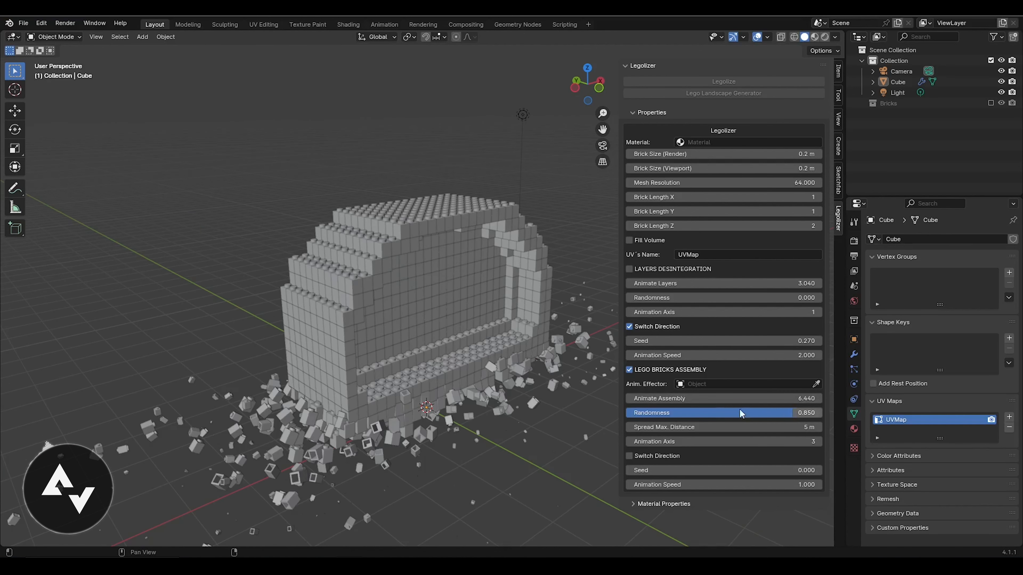
Try the bricks assembly's Randomness at 0, inspect the scattered bricks up close, and restore it to 0.85.
drag(747, 415, 684, 413)
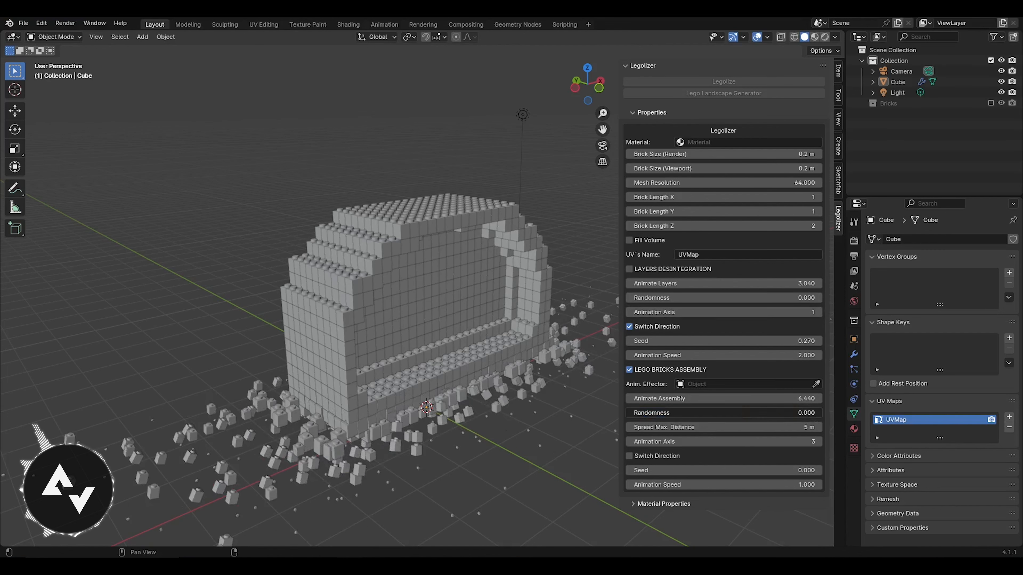
middle_drag(387, 396, 411, 310)
scroll(415, 287, up, 4)
scroll(420, 307, up, 3)
scroll(424, 307, down, 2)
click(667, 413)
text(0.85)
key(Return)
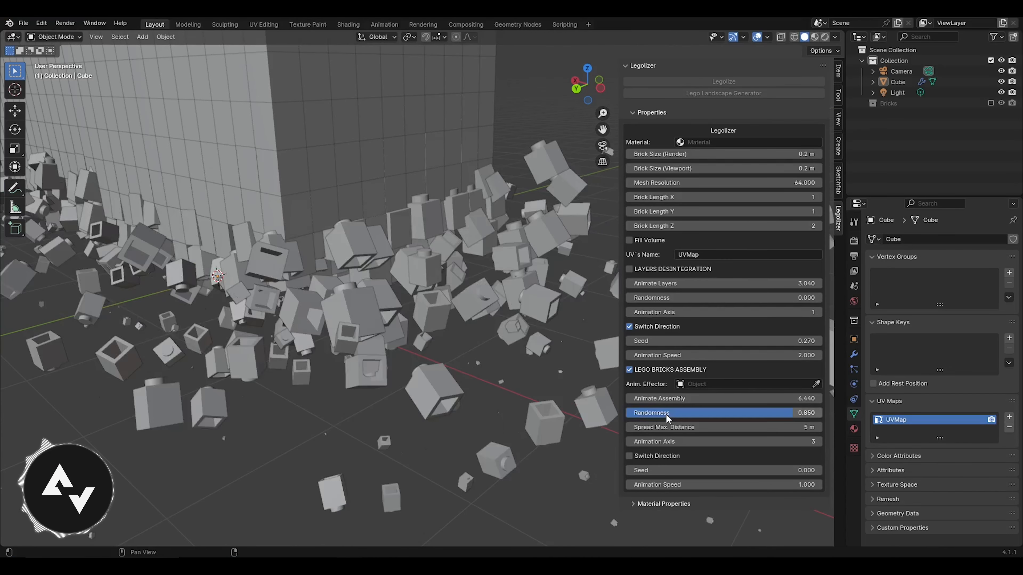
Try a Spread Max. Distance of 10 m for the bricks assembly and inspect how far the bricks scatter.
scroll(445, 286, down, 7)
middle_drag(441, 282, 380, 287)
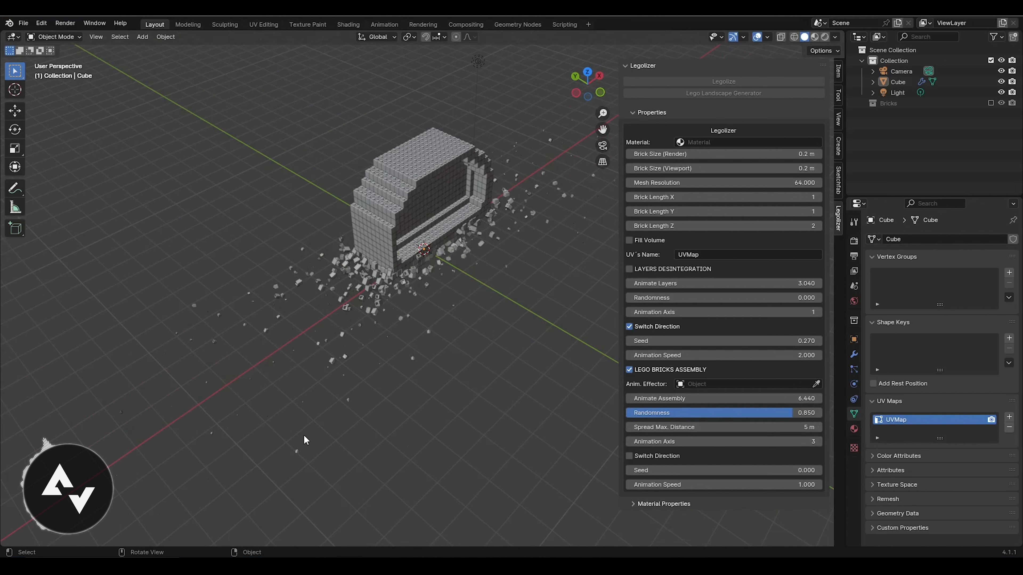
click(766, 431)
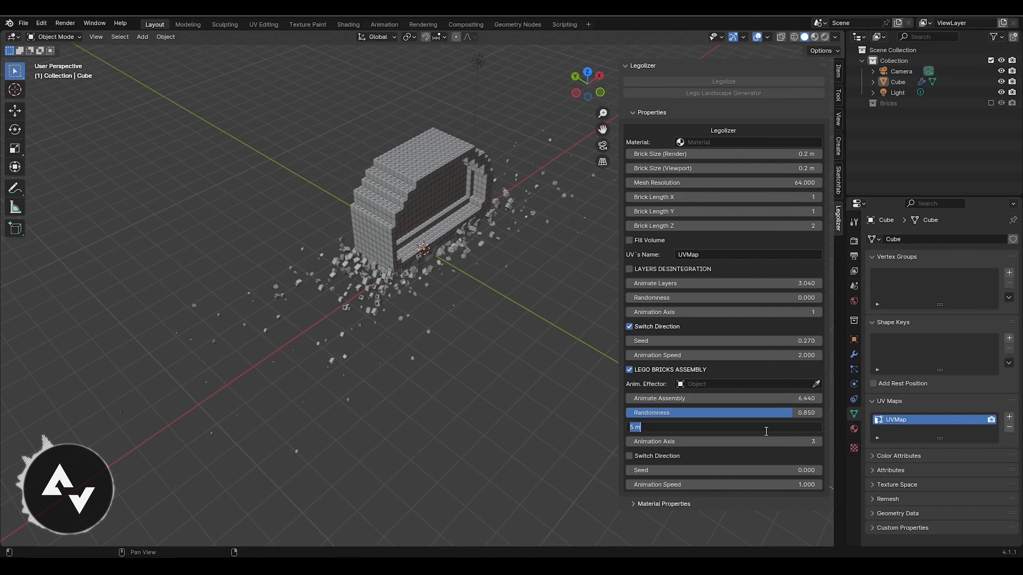
text(10)
key(Return)
middle_drag(356, 365, 359, 323)
drag(150, 235, 238, 435)
drag(183, 289, 117, 435)
drag(78, 304, 109, 469)
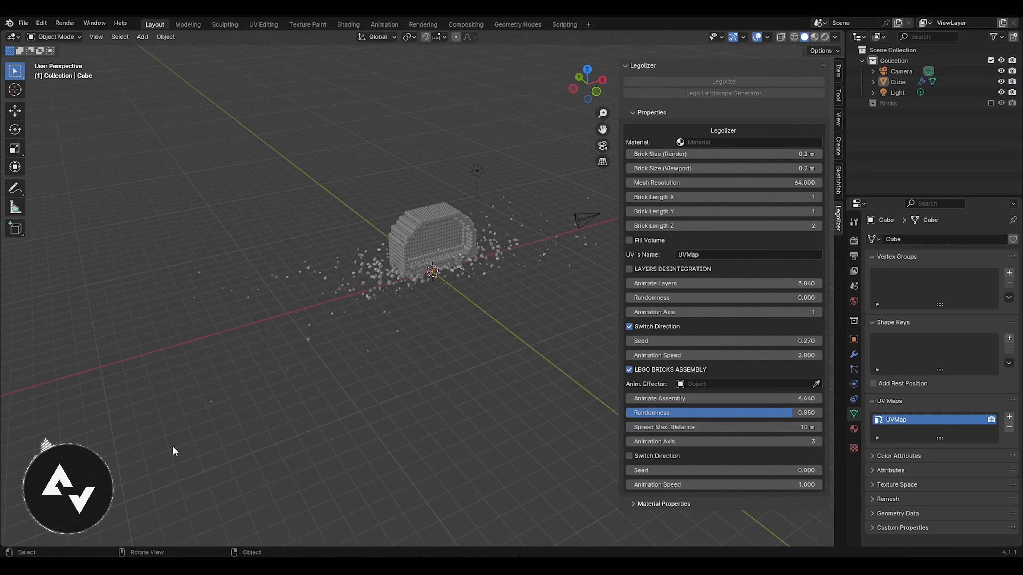
drag(116, 228, 295, 504)
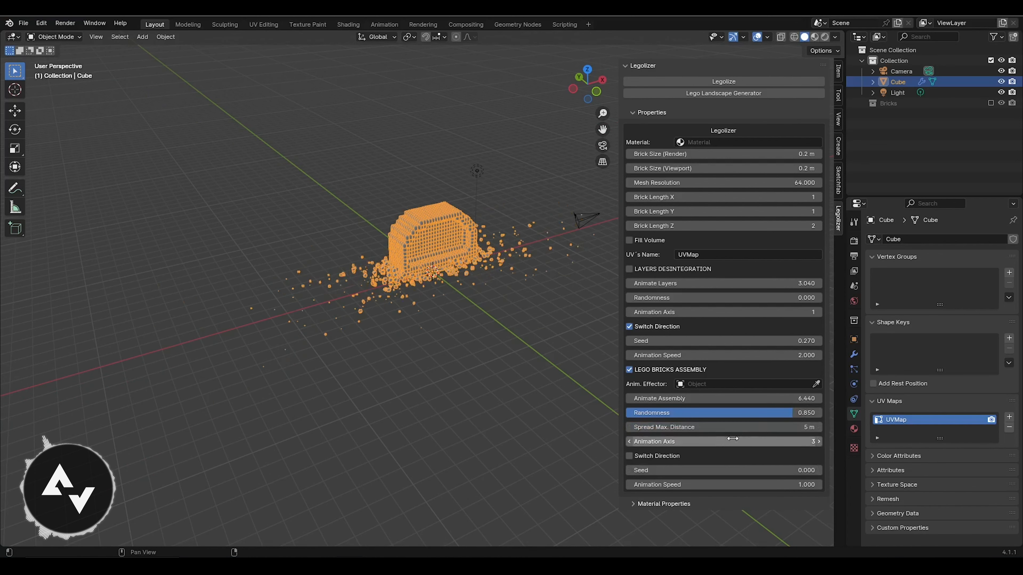
Set the bricks assembly's Animation Axis to 2 and Animate Assembly to 1.390.
scroll(420, 324, up, 5)
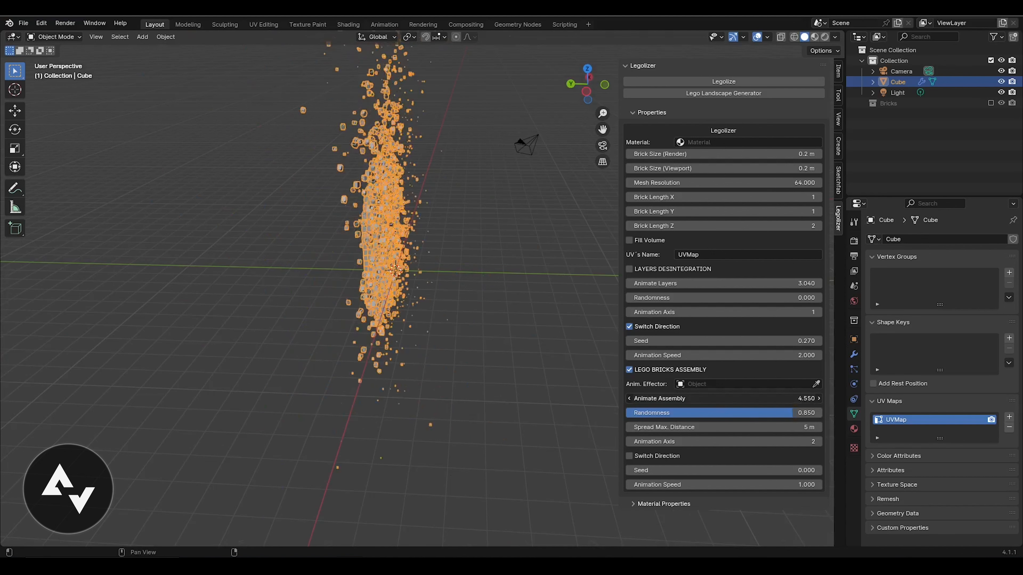
middle_drag(523, 331, 404, 345)
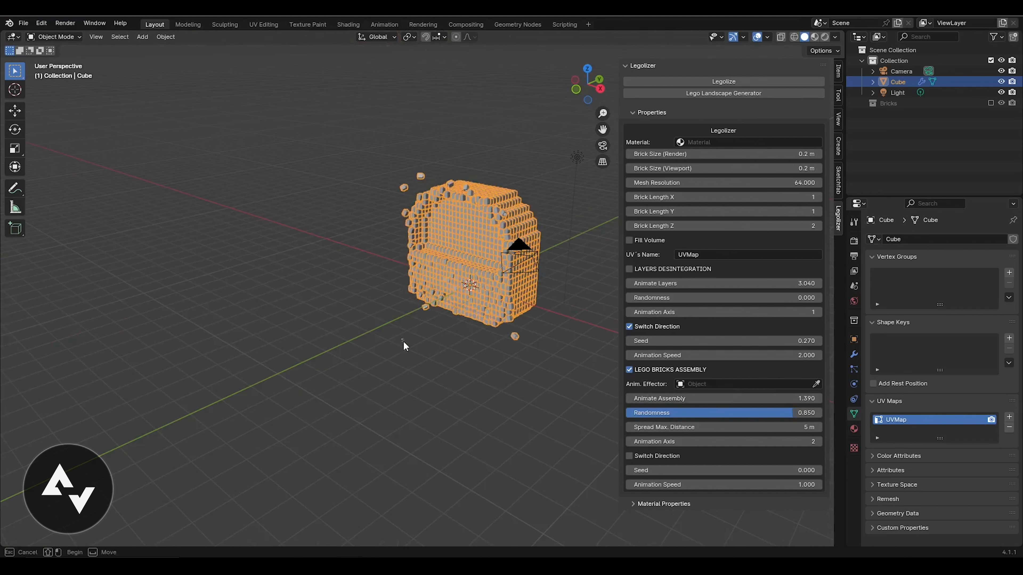
click(404, 345)
Set the bricks assembly's Animation Axis to 1 and Animate Assembly to 4.300.
double_click(786, 442)
text(1)
click(519, 423)
middle_drag(524, 368, 558, 366)
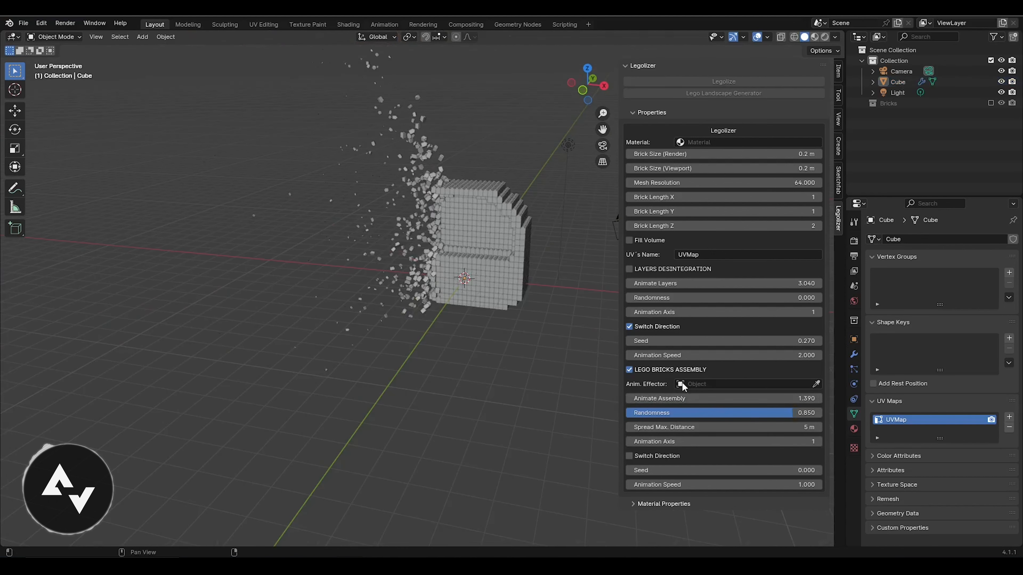
drag(731, 398, 848, 398)
middle_drag(363, 425, 387, 396)
Switch the bricks assembly's direction and vary its Animate Assembly and Seed values.
click(629, 456)
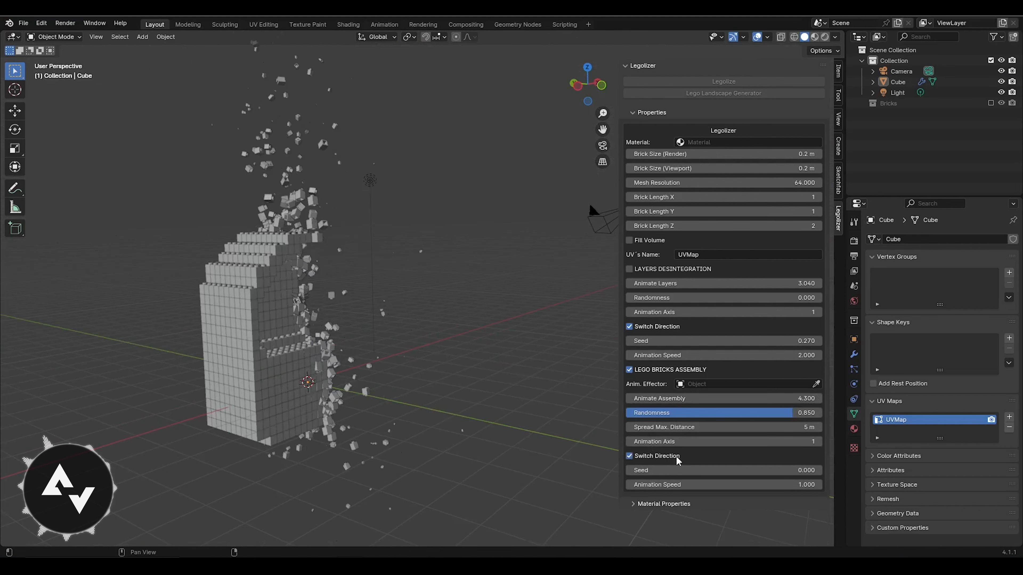
middle_drag(463, 403, 413, 406)
drag(730, 398, 766, 398)
drag(724, 470, 823, 470)
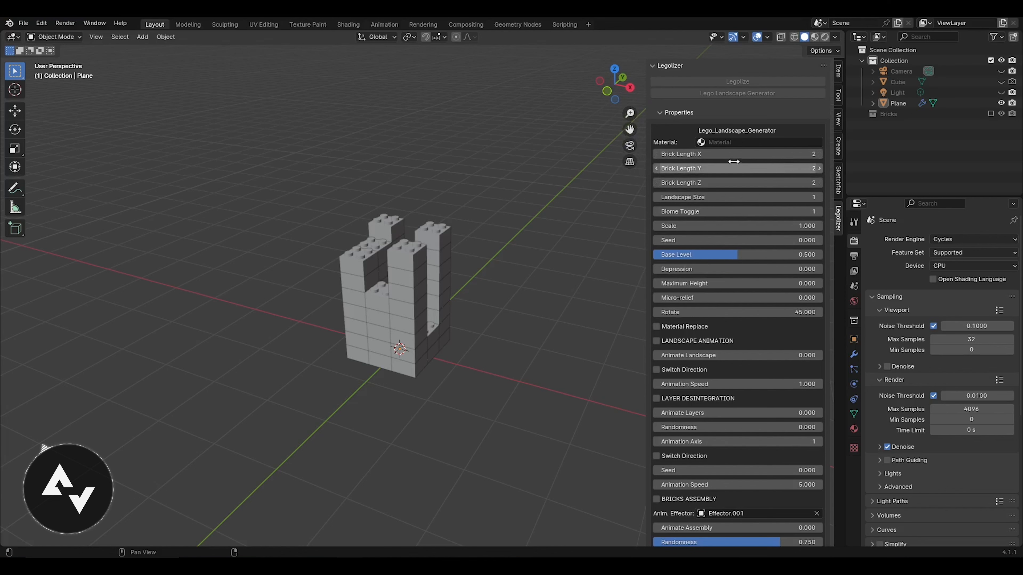
Set the Lego landscape plane's Brick Length X, Y and Z all to 1.
drag(726, 154, 725, 183)
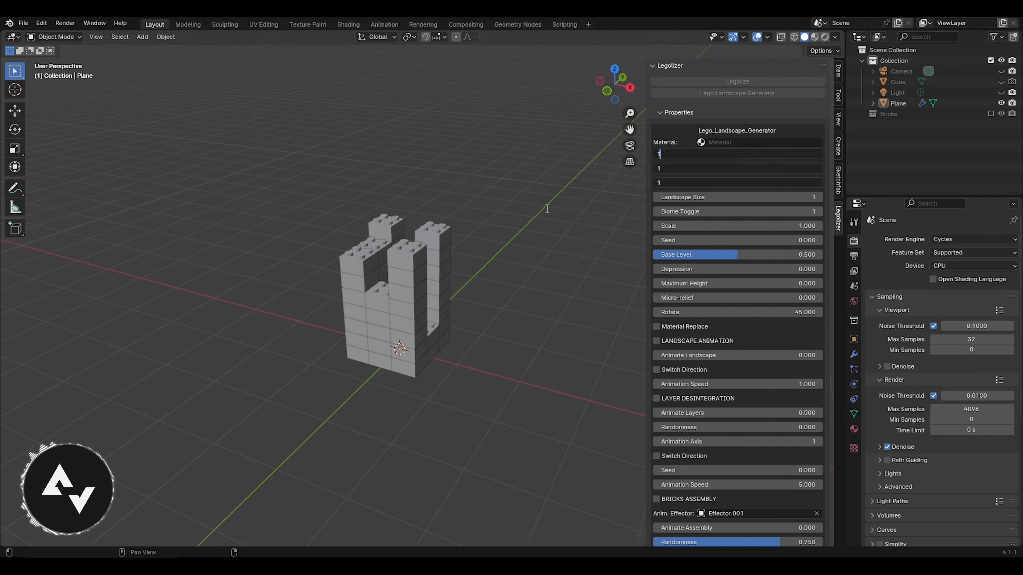
key(Return)
scroll(404, 393, up, 4)
middle_drag(314, 388, 401, 318)
middle_drag(401, 319, 414, 366)
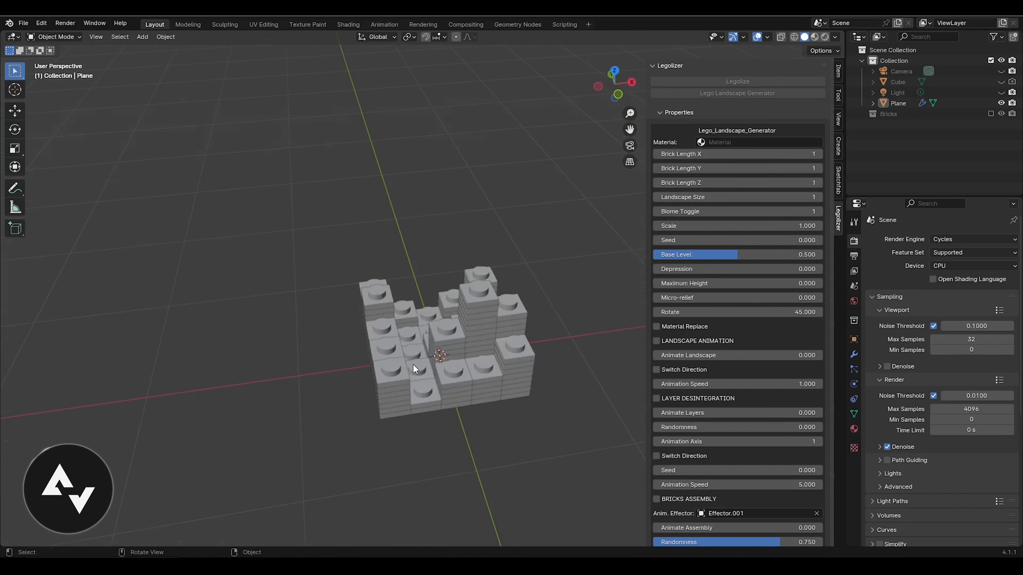
Set the landscape's Brick Length X to 3 and its Brick Length Y and Z to 2.
drag(727, 169, 745, 169)
double_click(713, 155)
text(3)
key(Return)
double_click(713, 183)
text(2)
key(Return)
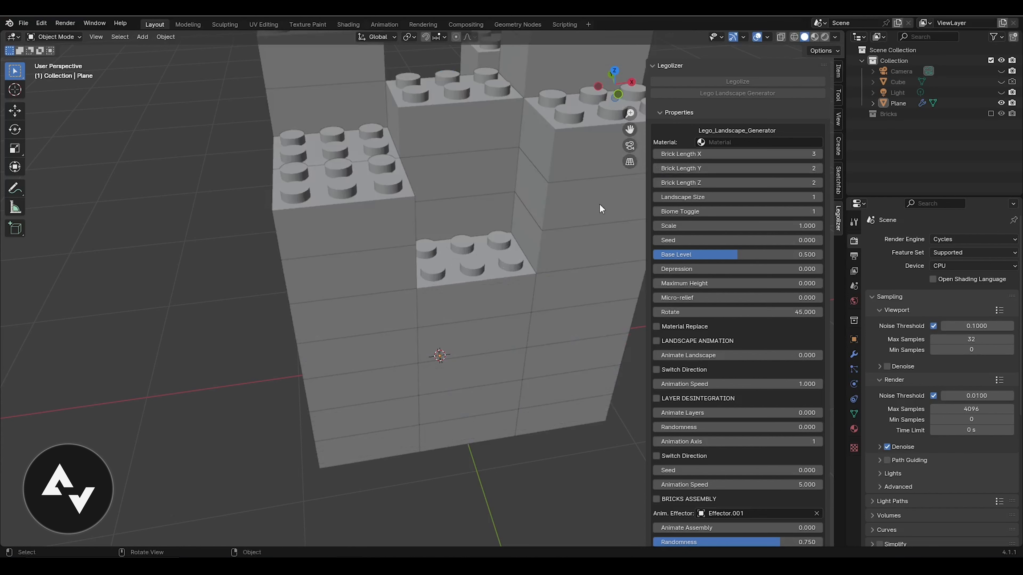
Set the landscape's Brick Length X to 2.
scroll(455, 283, down, 5)
middle_drag(455, 283, 342, 300)
drag(773, 153, 774, 168)
text(2)
key(Return)
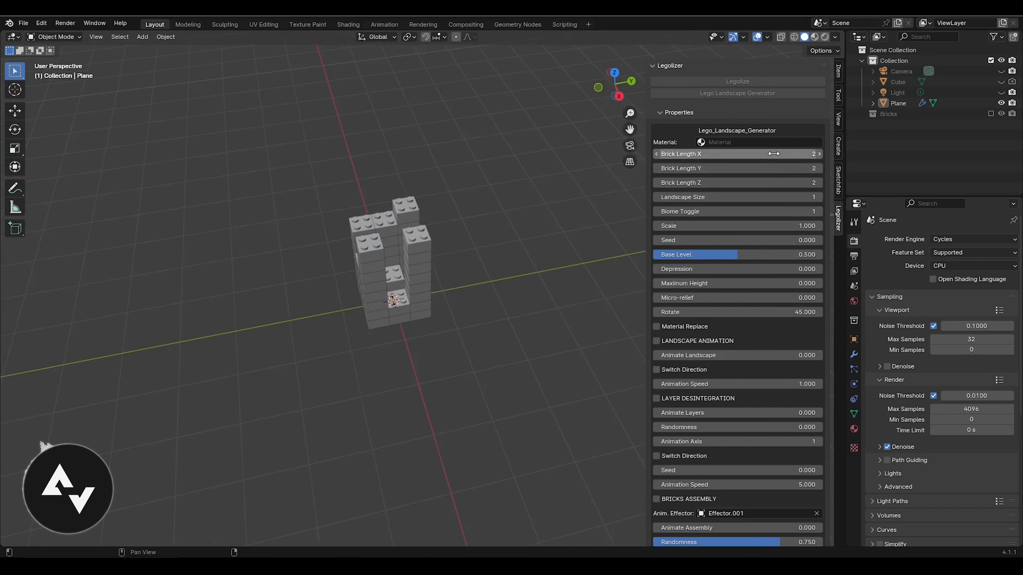
Set the Lego landscape's Landscape Size to 7.
scroll(438, 292, up, 2)
middle_drag(477, 263, 390, 252)
shift+middle_drag(390, 252, 408, 318)
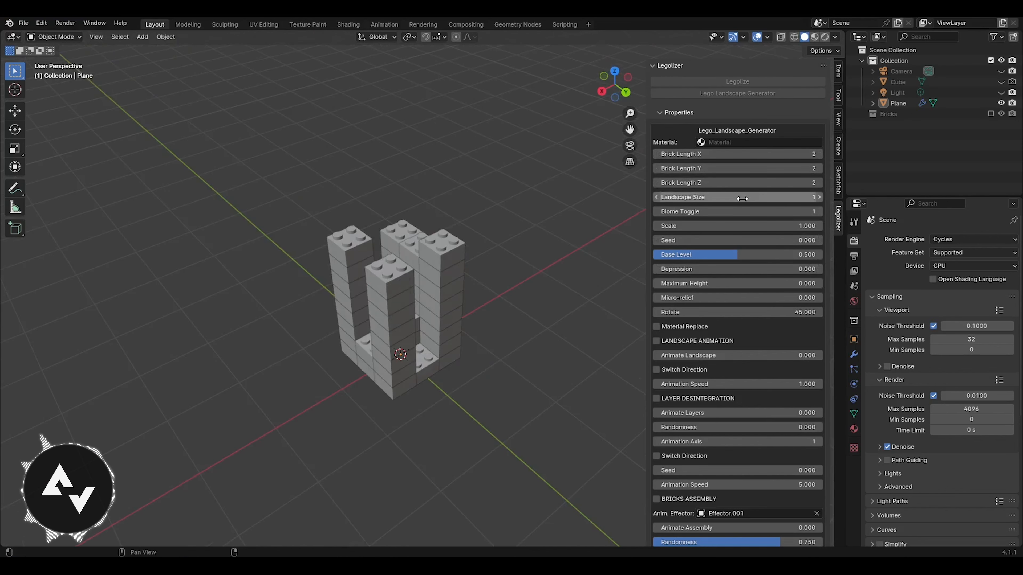
click(742, 199)
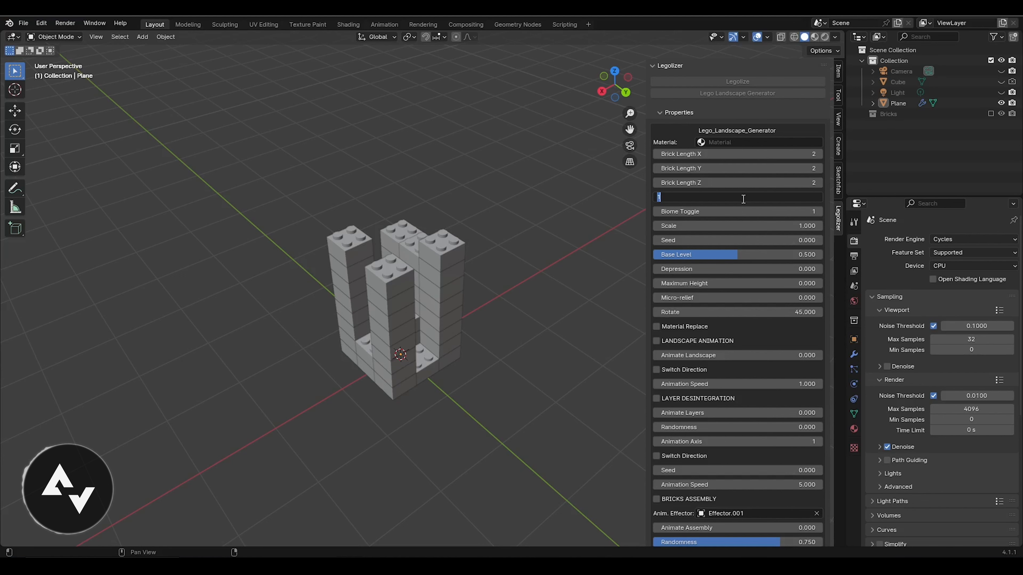
text(7)
key(Return)
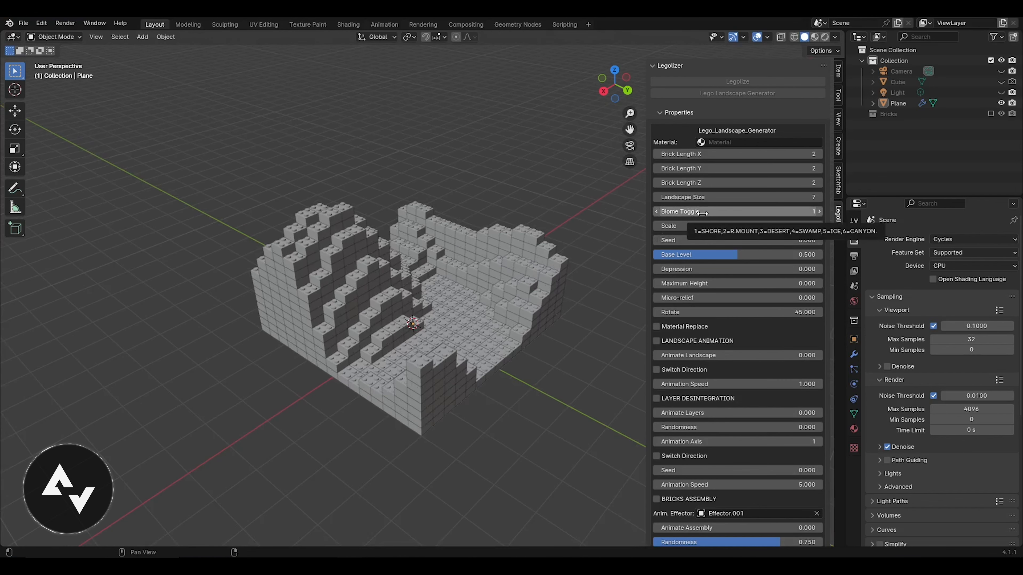
Switch the viewport to rendered shading to view the landscape's biome materials and look up the Biome Toggle options.
click(824, 37)
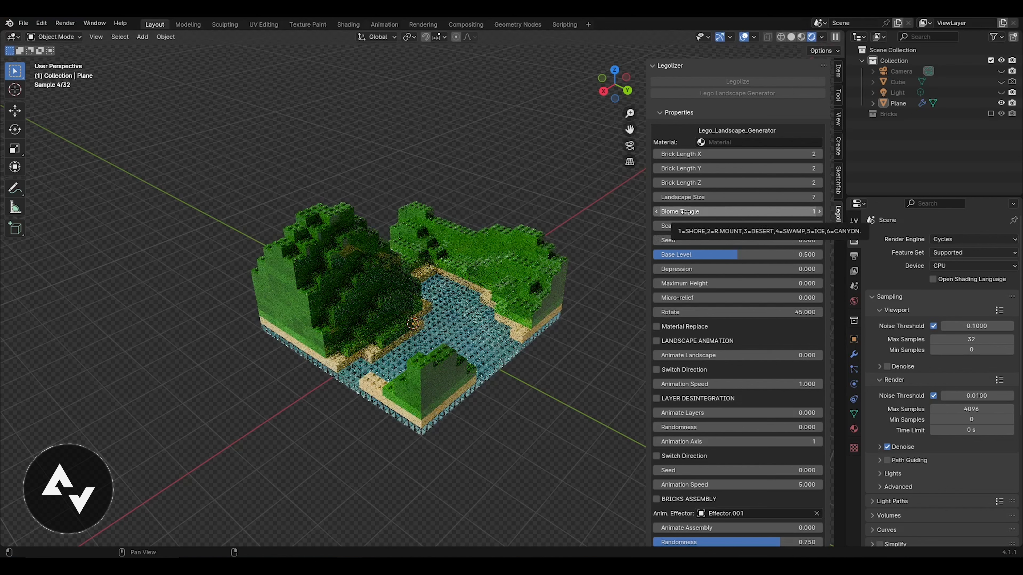
middle_drag(438, 336, 514, 300)
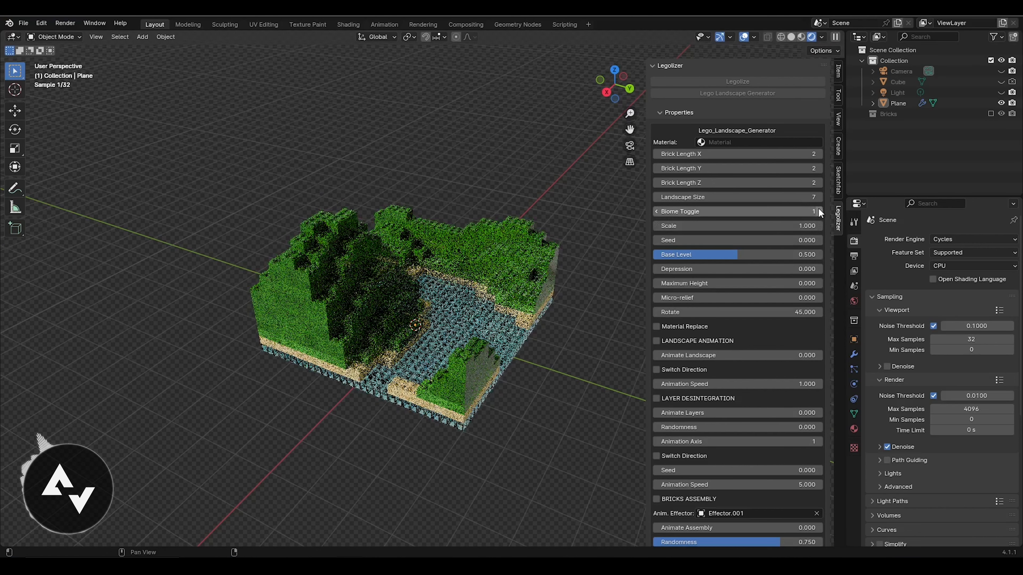
mouse_move(818, 210)
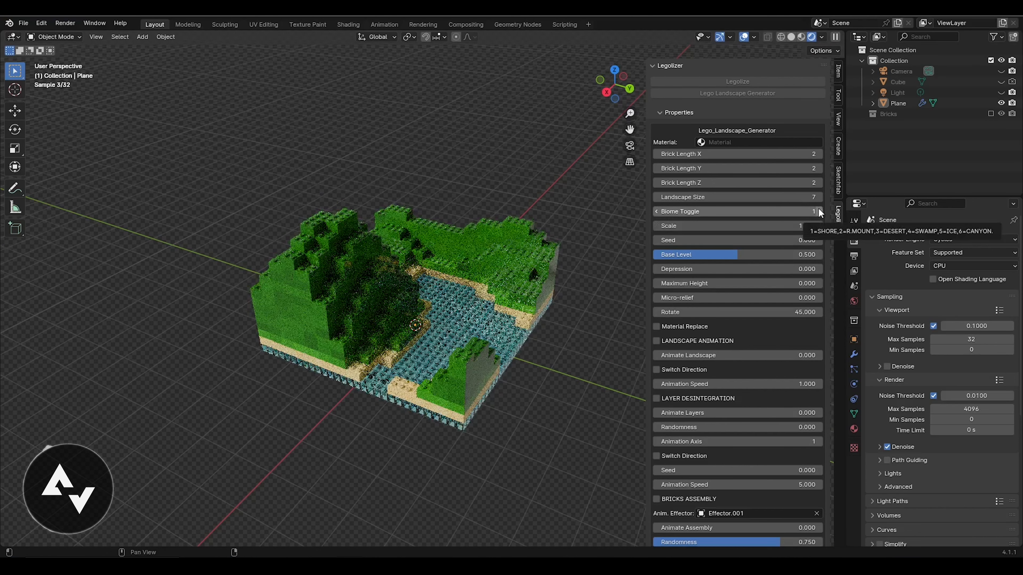